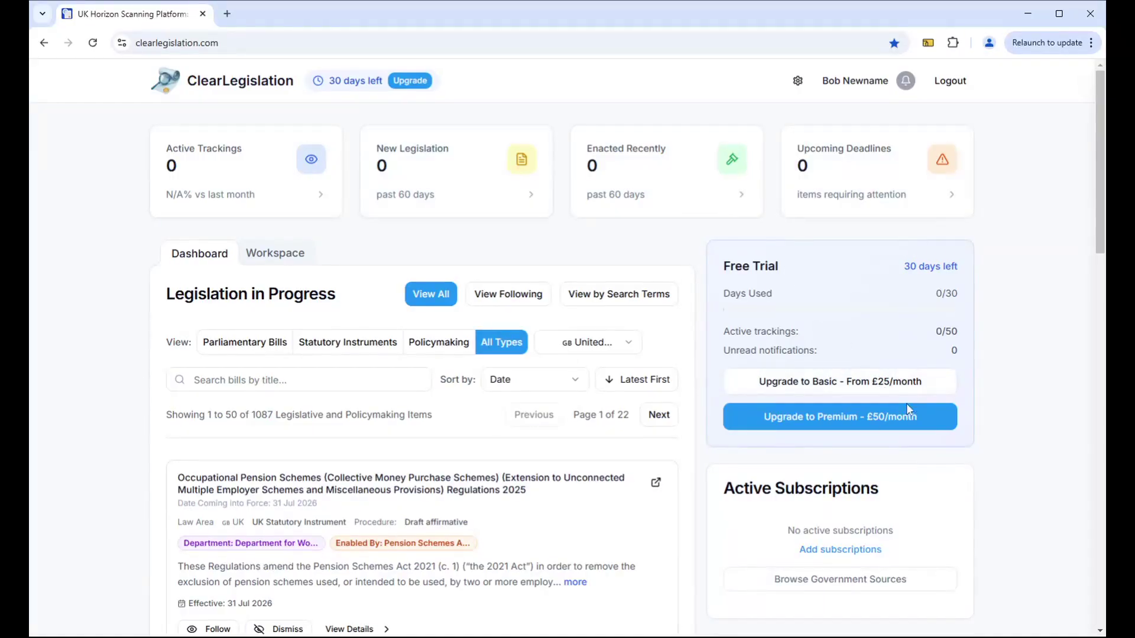
Browse the legislation in progress, filtering by Parliamentary Bills, Statutory Instruments and Policymaking before returning to All Types
scroll(399, 350, "down", 3)
scroll(400, 350, "down", 15)
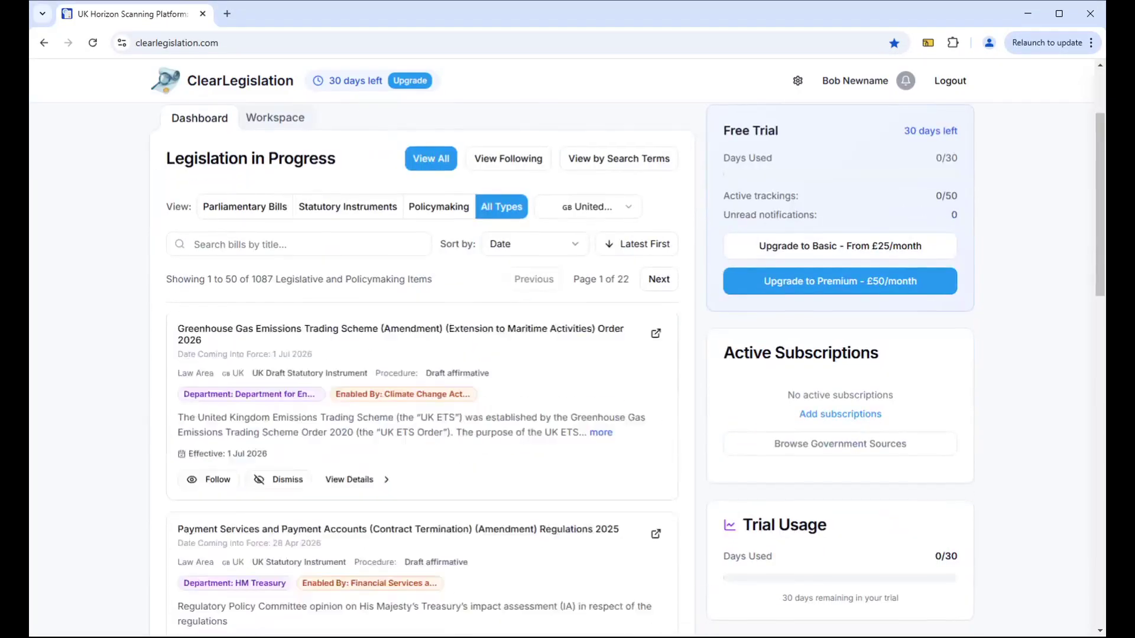
scroll(432, 467, "down", 15)
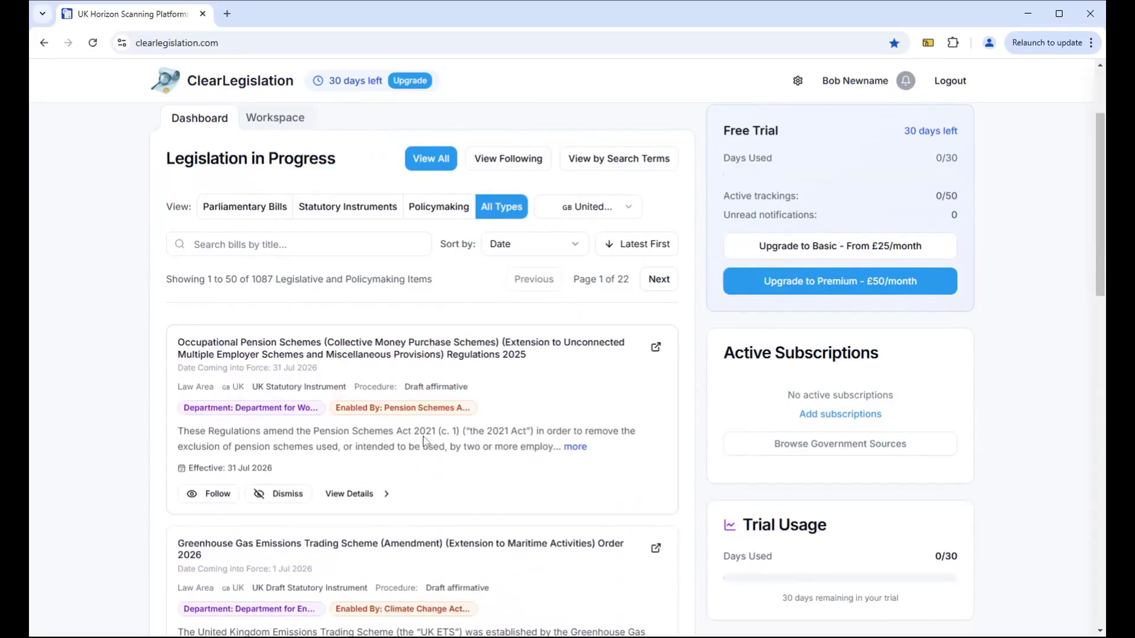
scroll(892, 217, "up", 2)
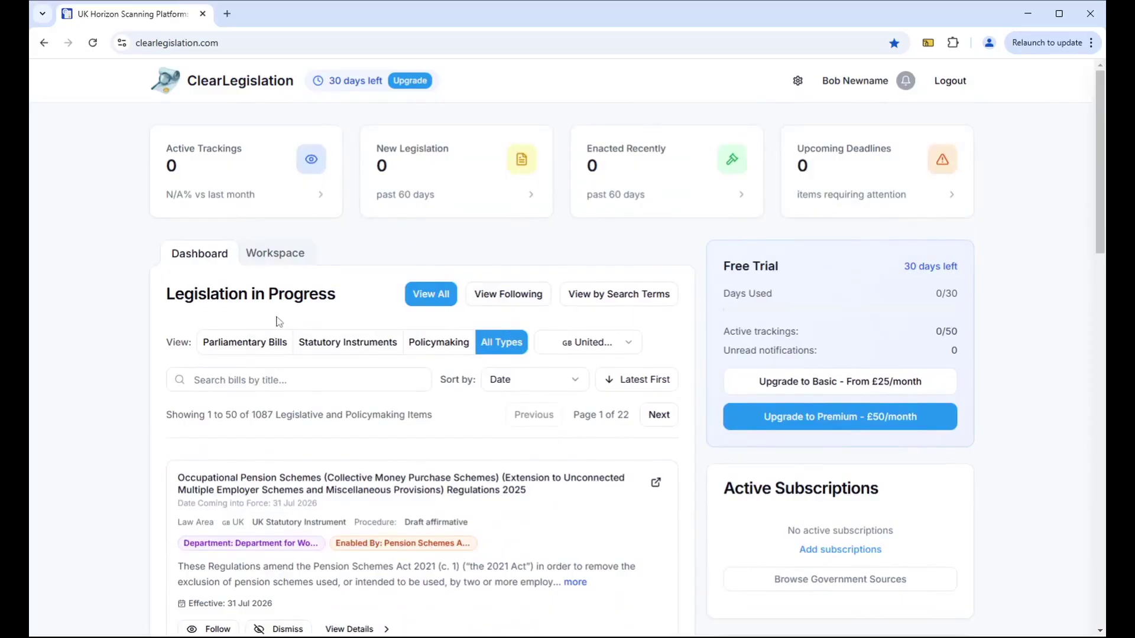
left_click(248, 345)
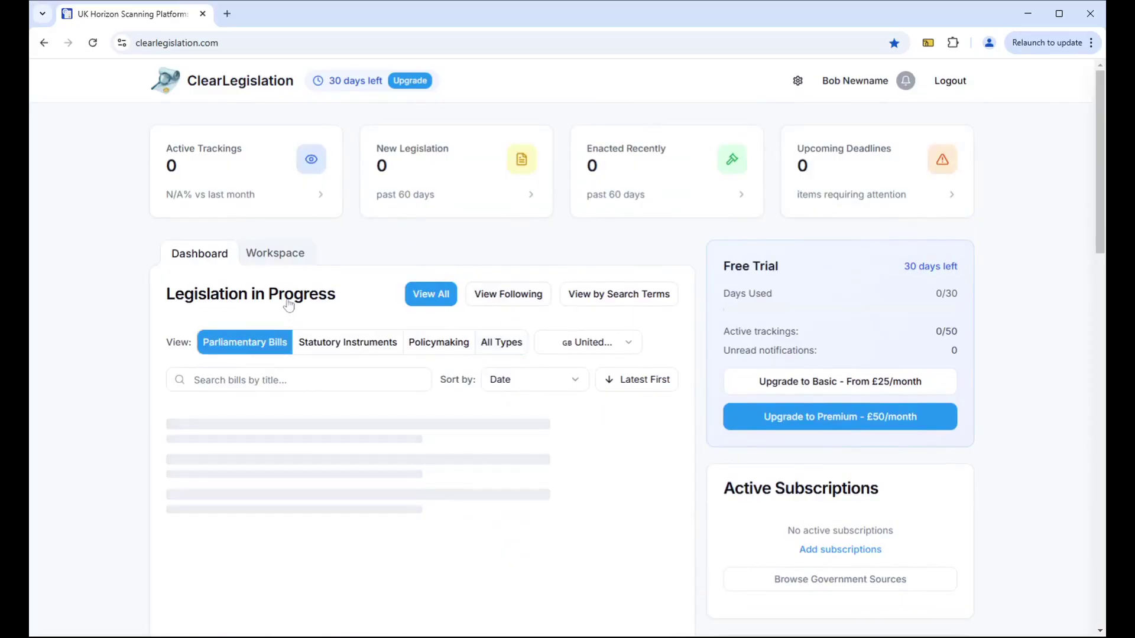
left_click(345, 343)
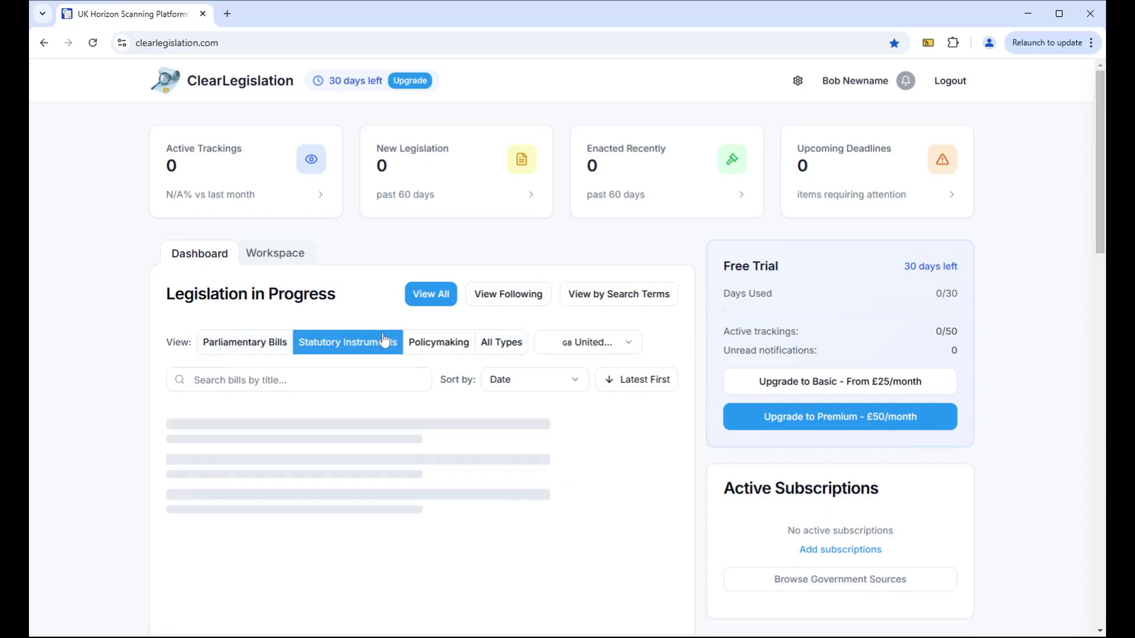
scroll(397, 427, "down", 2)
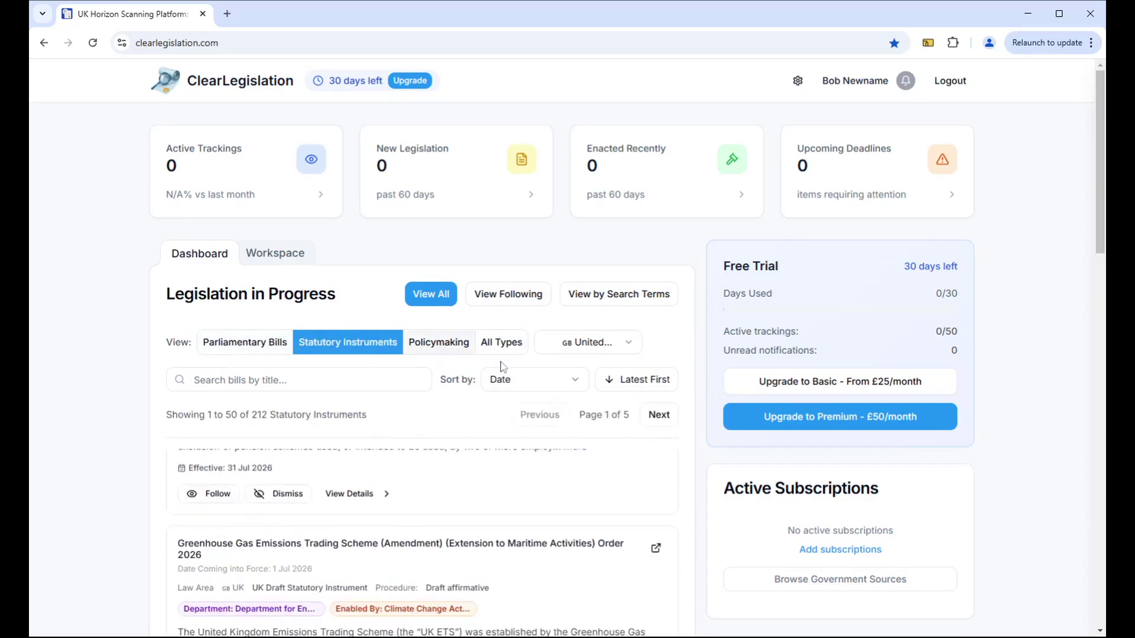
left_click(439, 349)
left_click(501, 344)
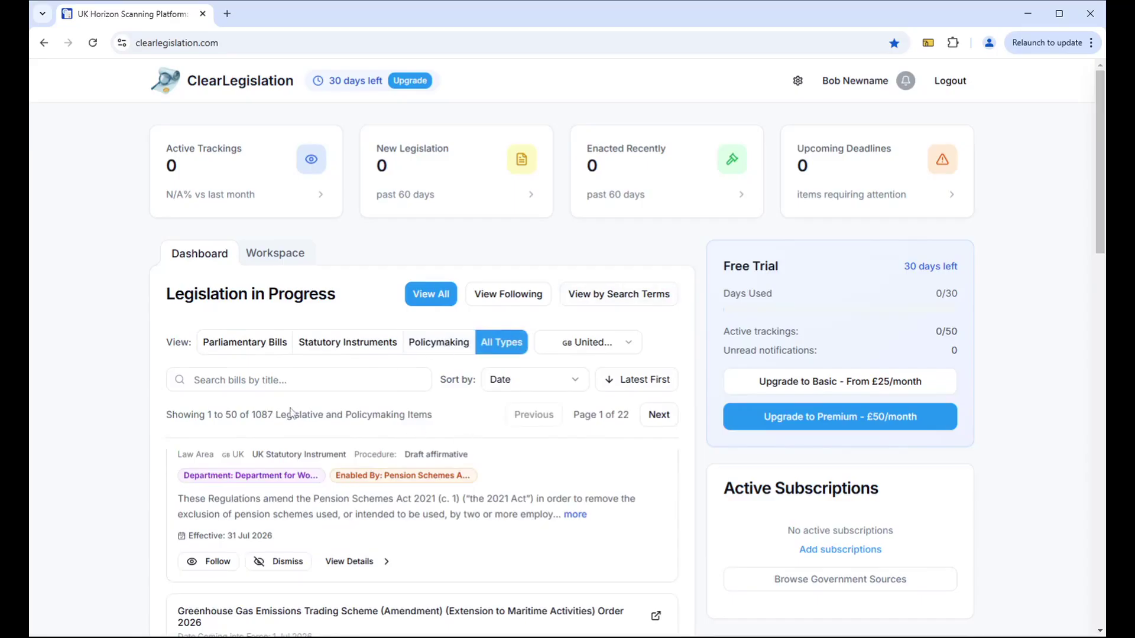
Check the list of followed legislation and return to viewing all legislation
left_click(278, 380)
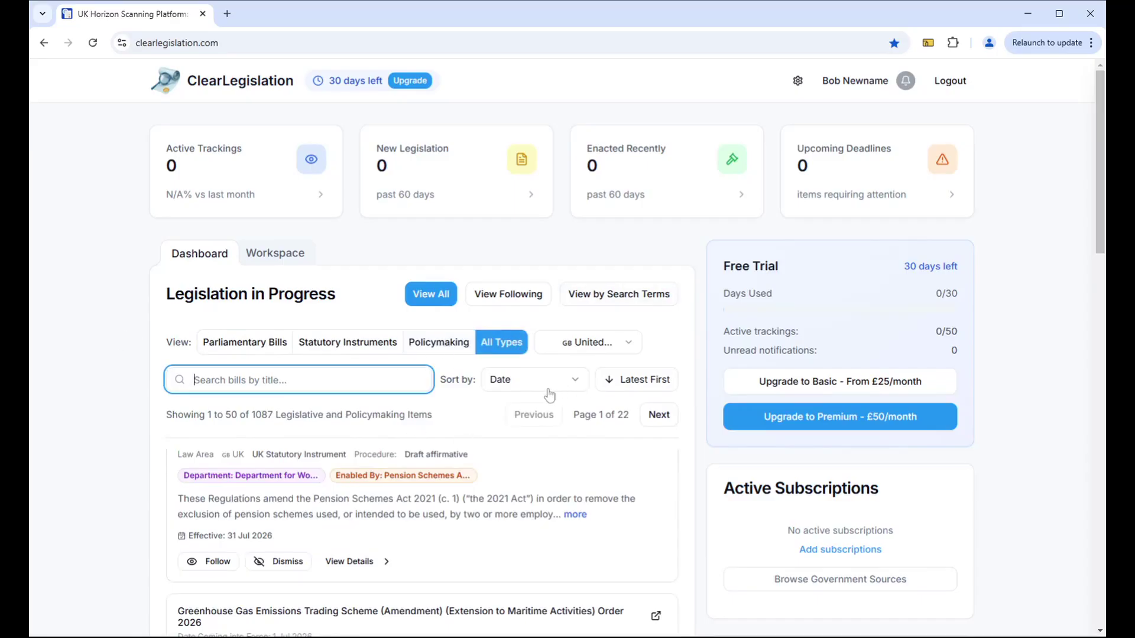
left_click(508, 294)
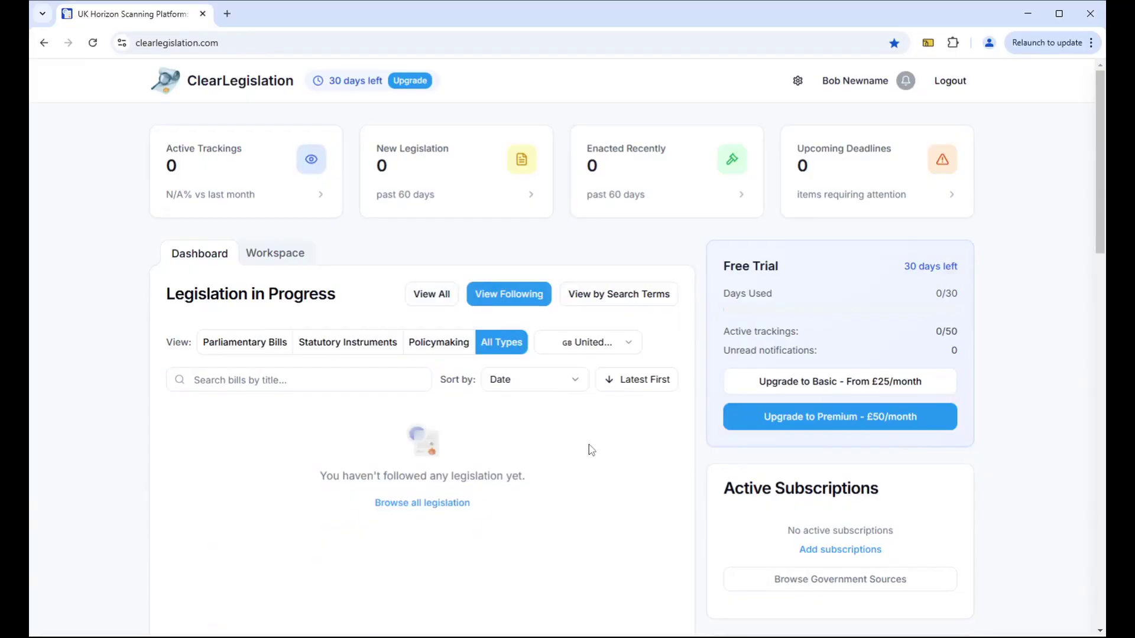
left_click(430, 294)
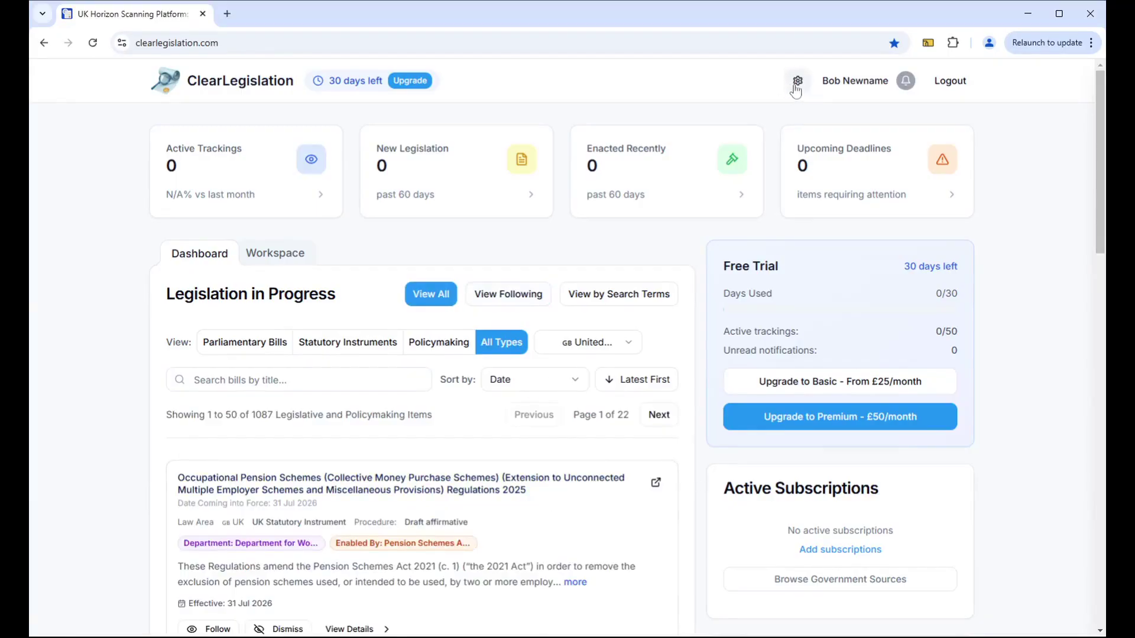
Open the settings and review the primary, secondary and policymaking streams under Intelligence Sources and Coverage
left_click(797, 82)
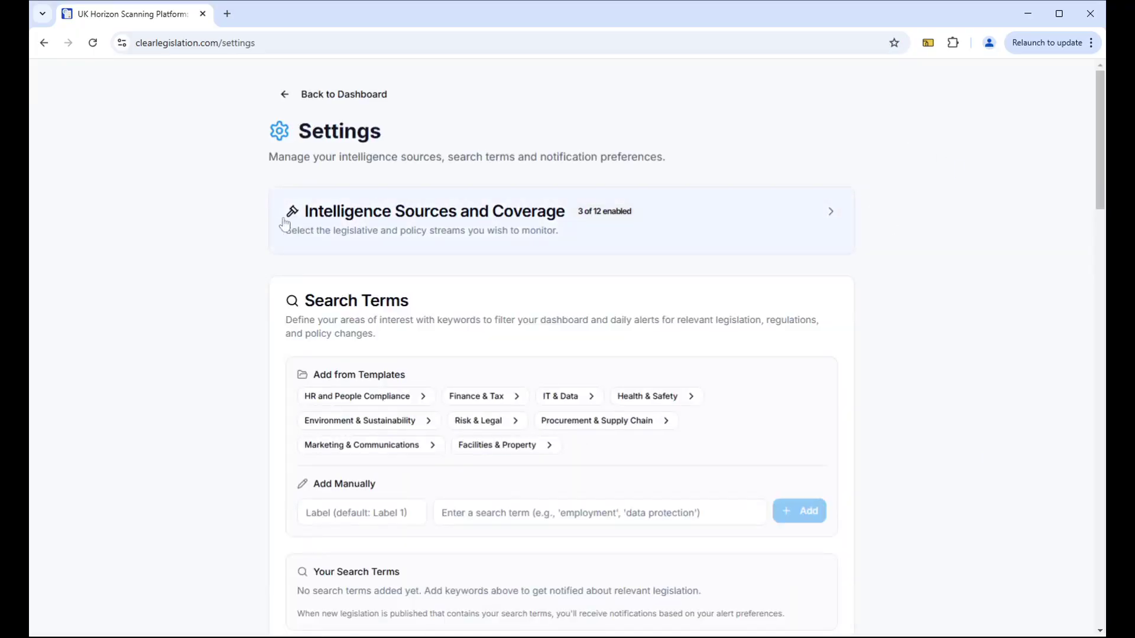
left_click(482, 223)
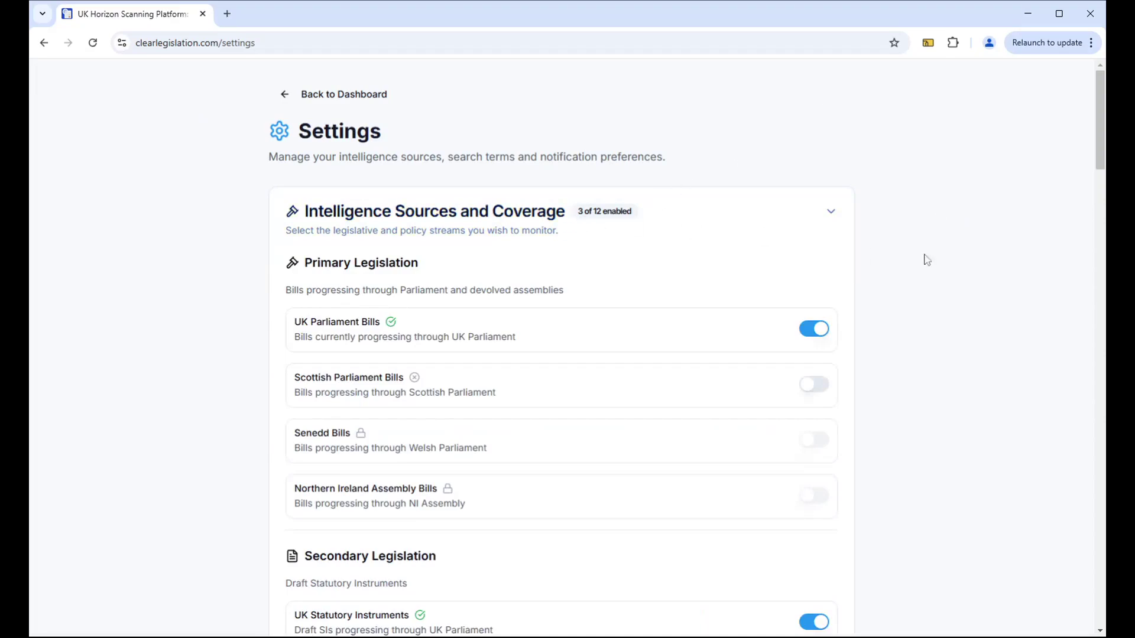
scroll(952, 256, "down", 2)
scroll(881, 204, "down", 2)
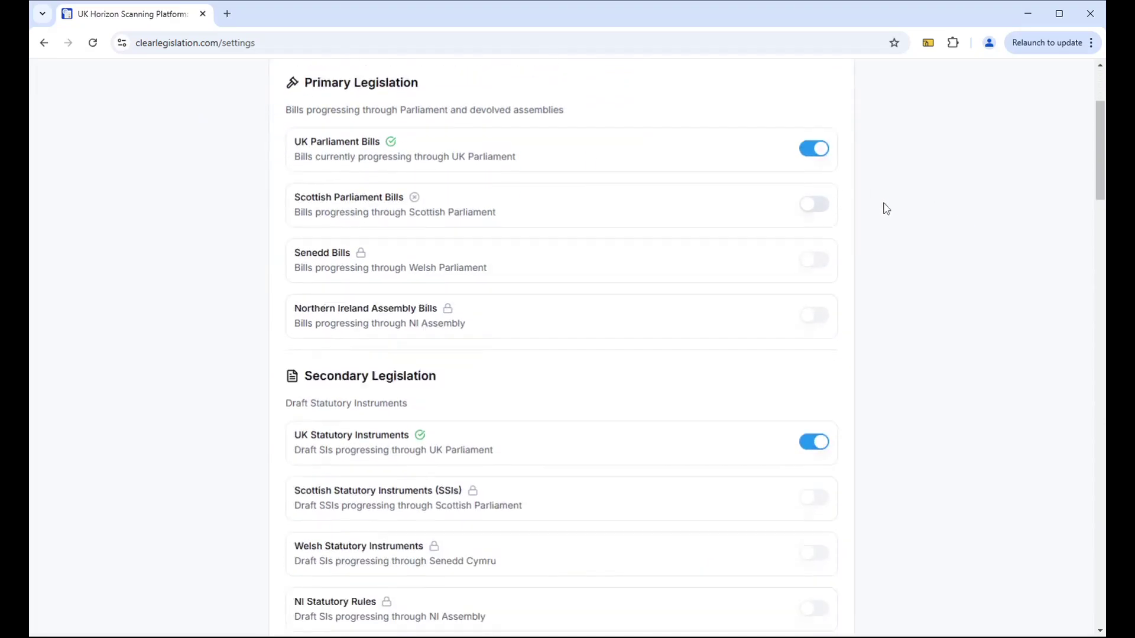
scroll(822, 325, "down", 4)
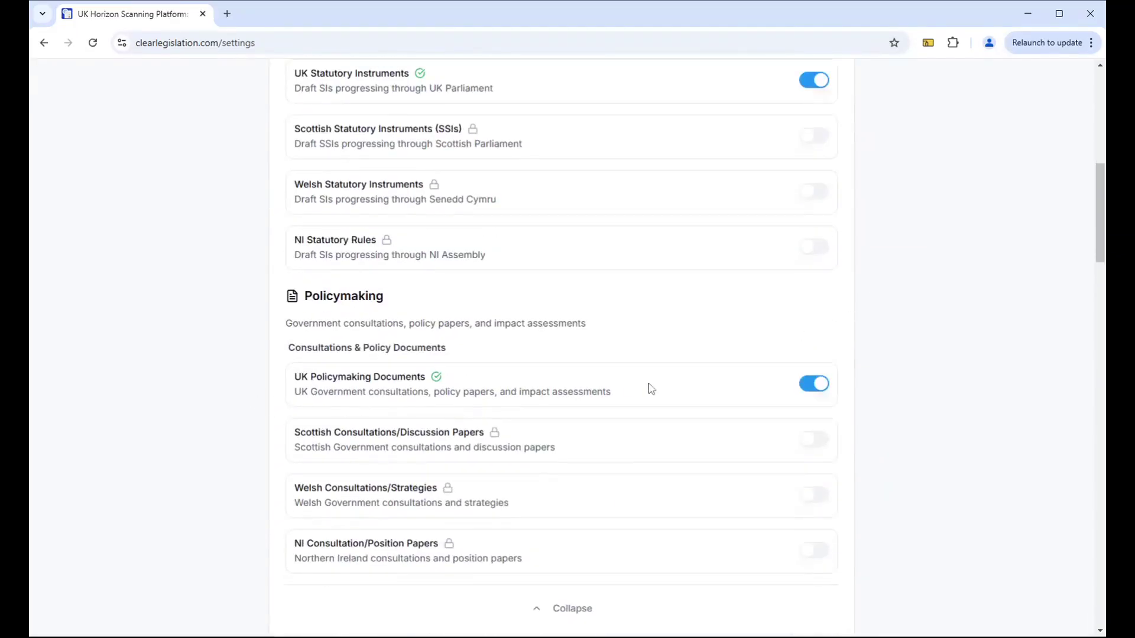
scroll(914, 405, "up", 5)
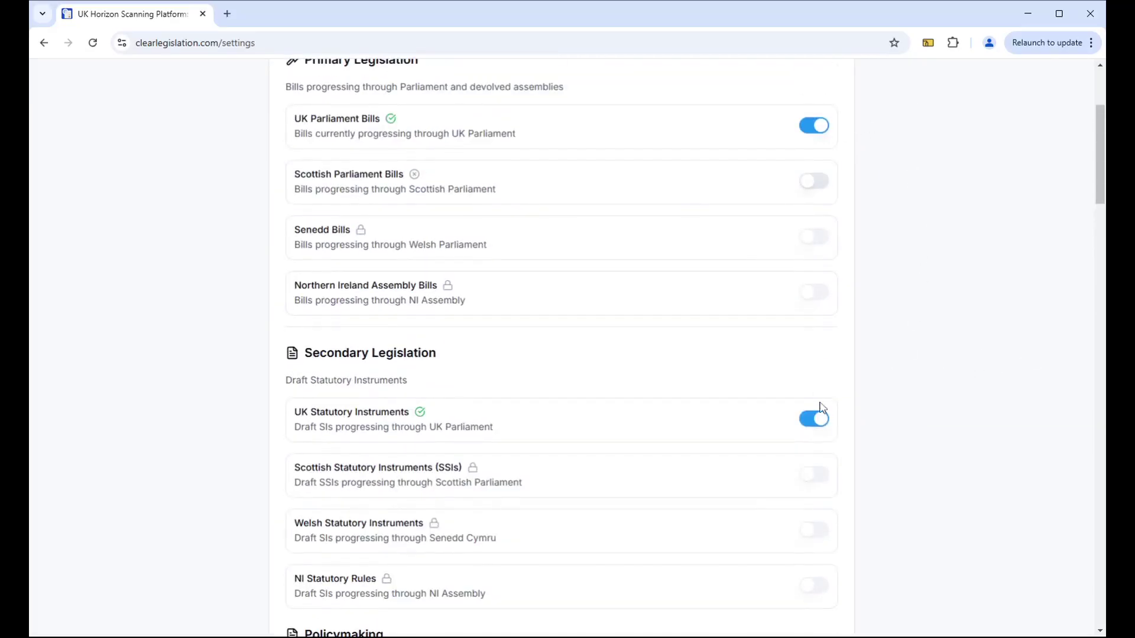
Switch the UK Policymaking Documents source off and back on, and collapse the Intelligence Sources and Coverage section
scroll(879, 413, "down", 5)
left_click(807, 389)
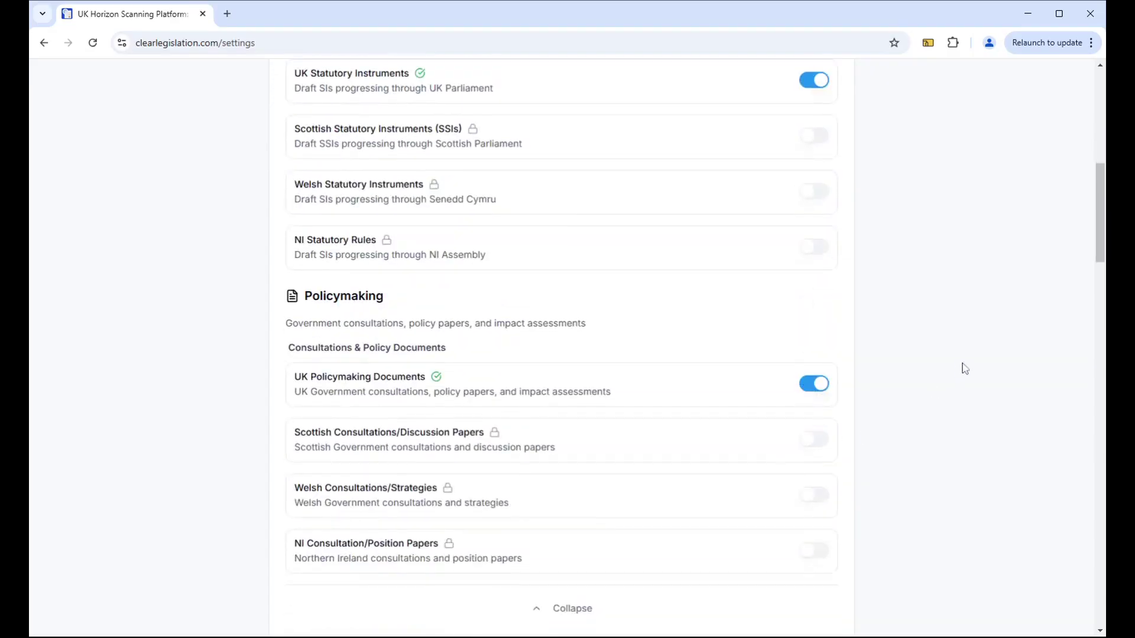
left_click(818, 387)
scroll(718, 184, "up", 5)
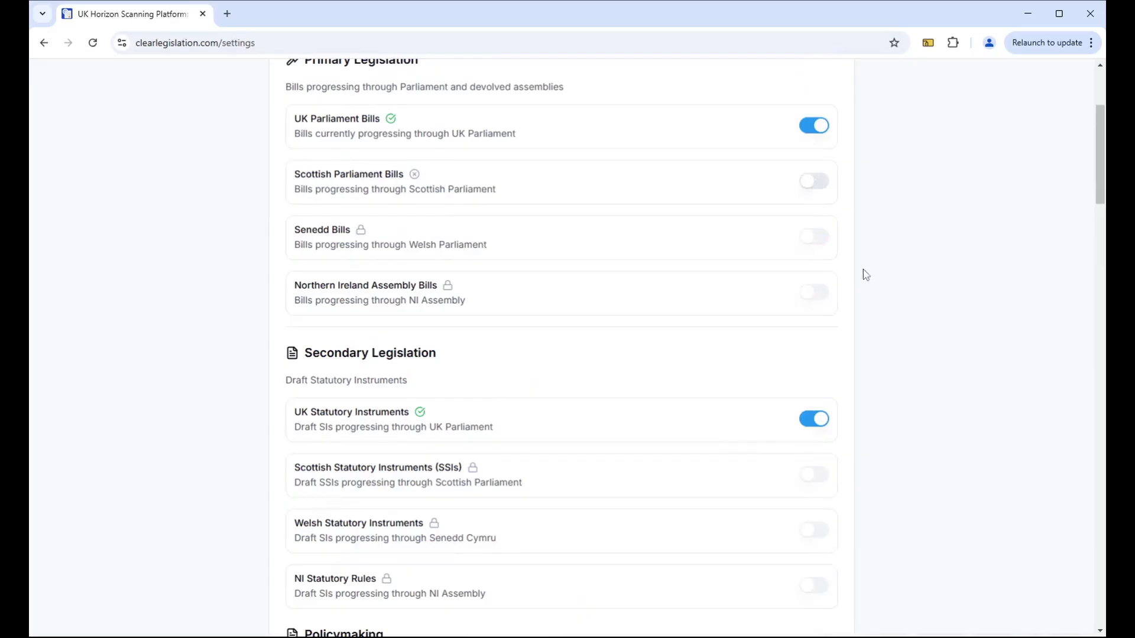
scroll(972, 350, "up", 3)
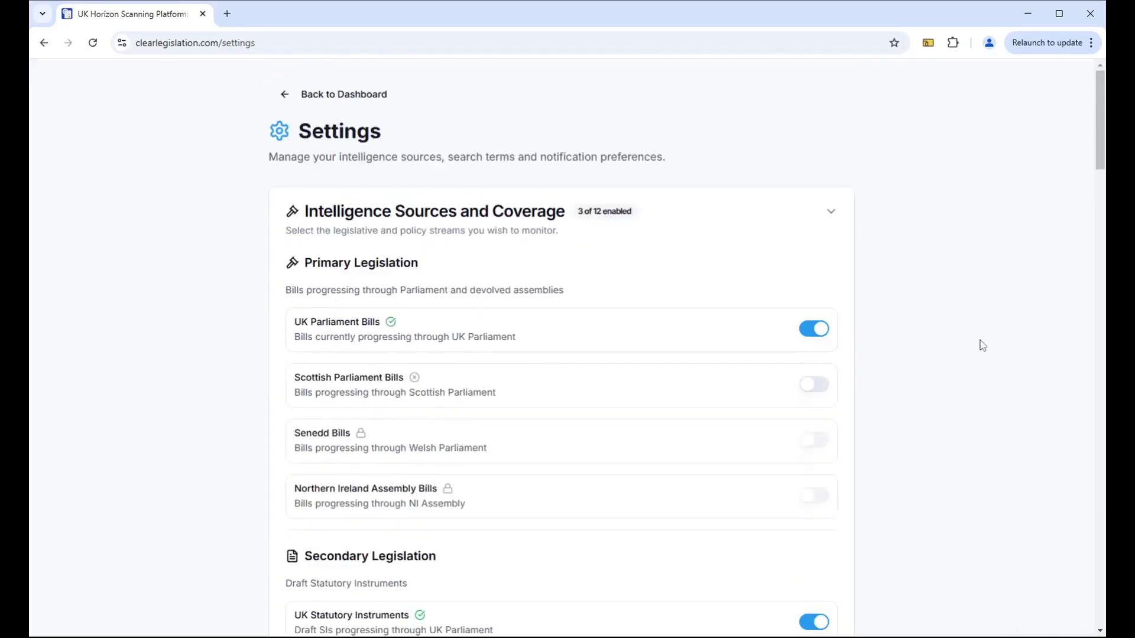
left_click(831, 212)
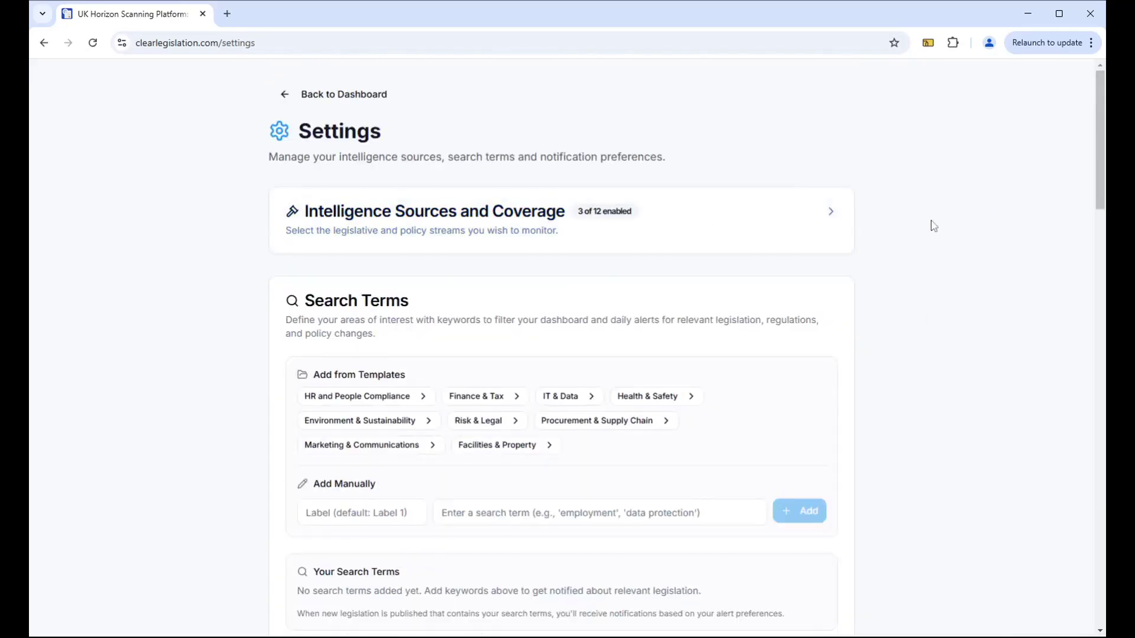
Add the Pay & Benefits topic from the HR and People Compliance search term template
scroll(971, 211, "down", 3)
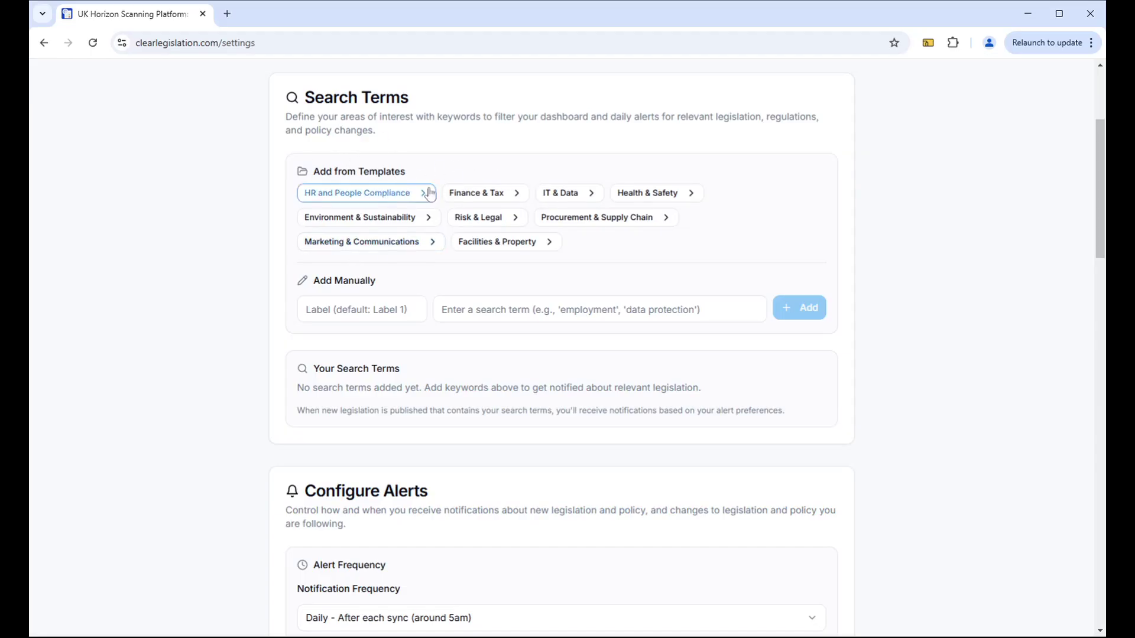
left_click(352, 196)
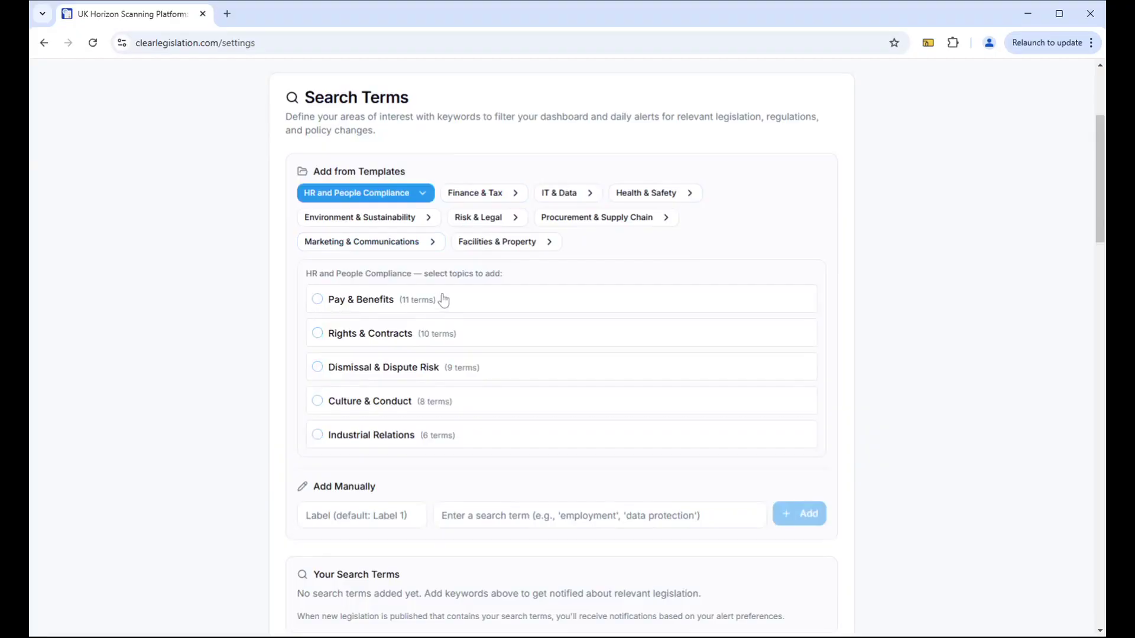
left_click(320, 302)
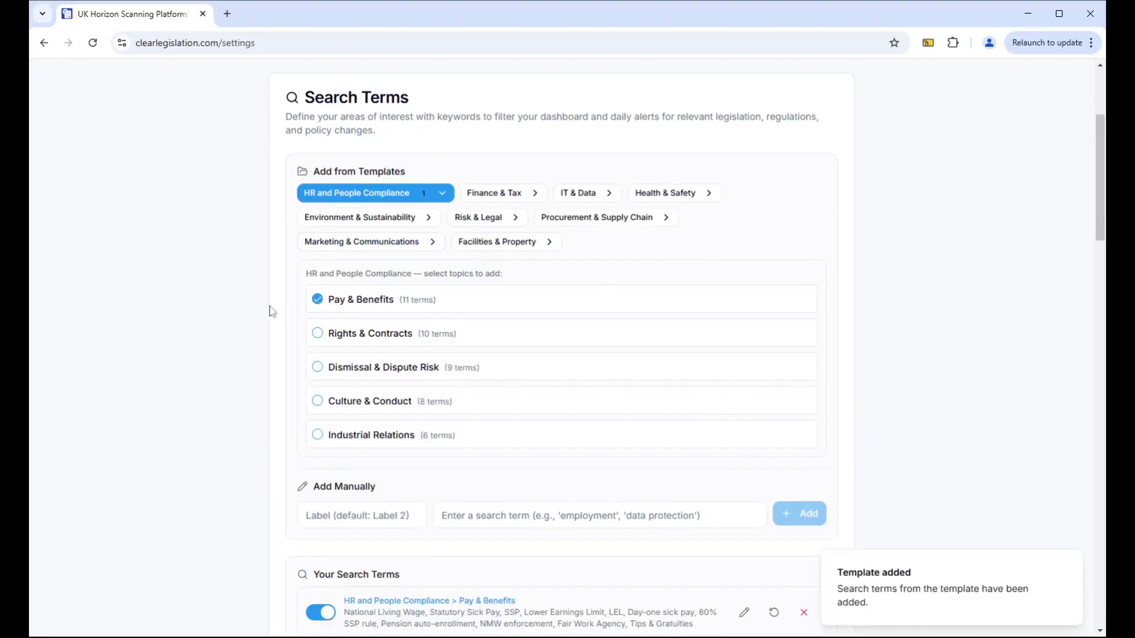
Inspect the Pay & Benefits search terms in edit mode and cancel without saving
scroll(532, 289, "down", 3)
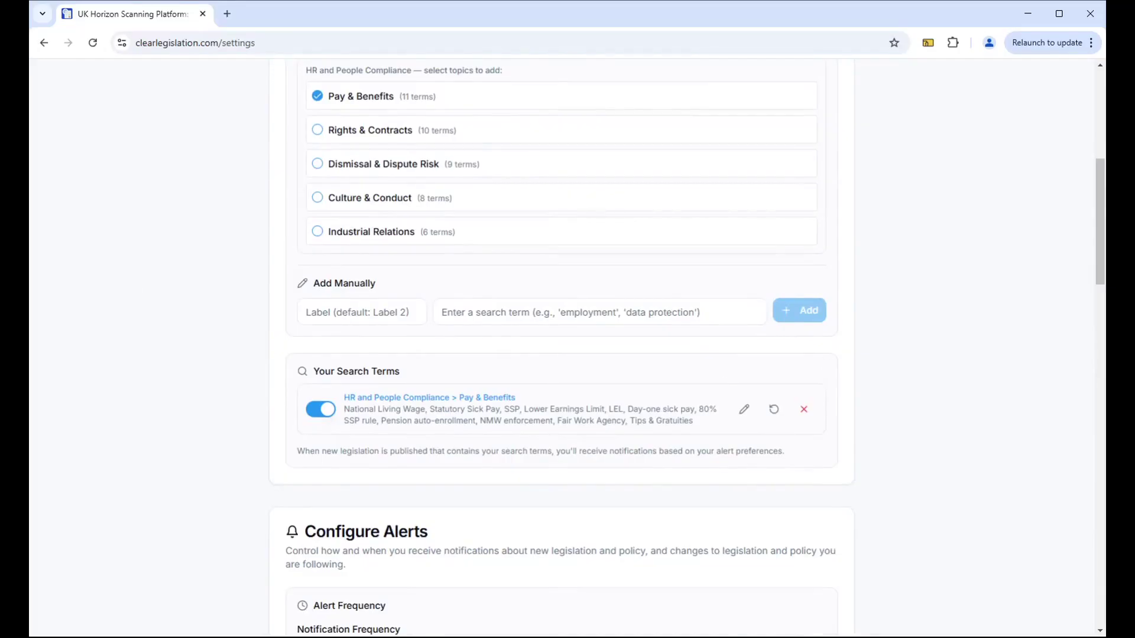
left_click(744, 409)
left_click_drag(428, 407, 739, 407)
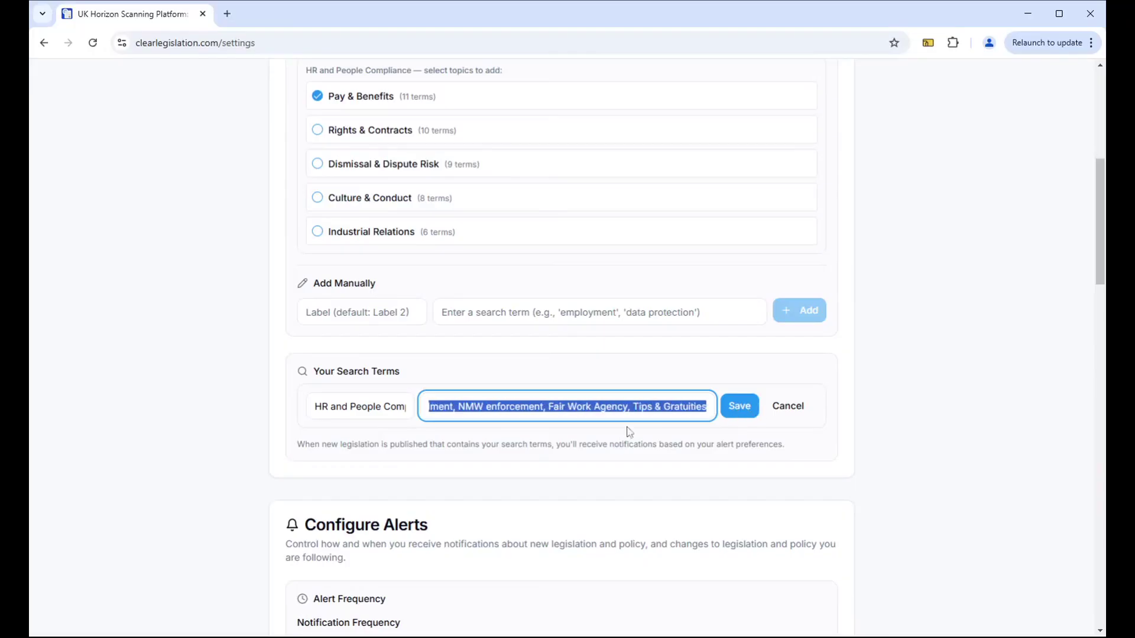
left_click_drag(590, 407, 572, 406)
left_click(787, 413)
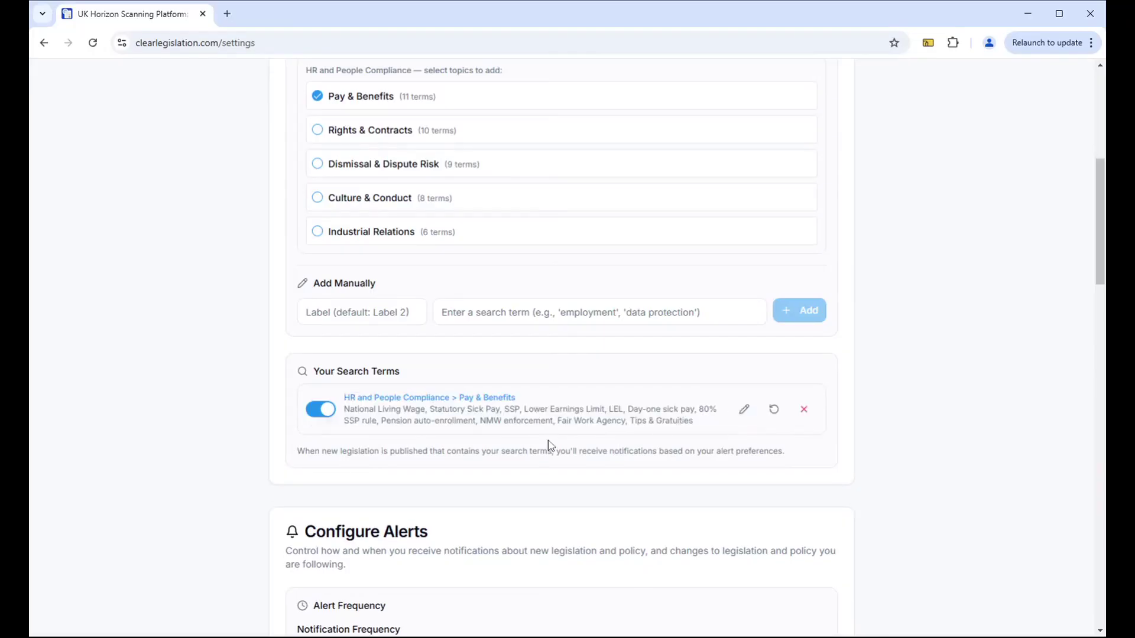
Add the Rights & Contracts, Dismissal & Dispute Risk, Culture & Conduct and Industrial Relations topics, and collapse the HR and People Compliance template
scroll(518, 385, "up", 2)
scroll(826, 106, "down", 1)
scroll(755, 185, "up", 4)
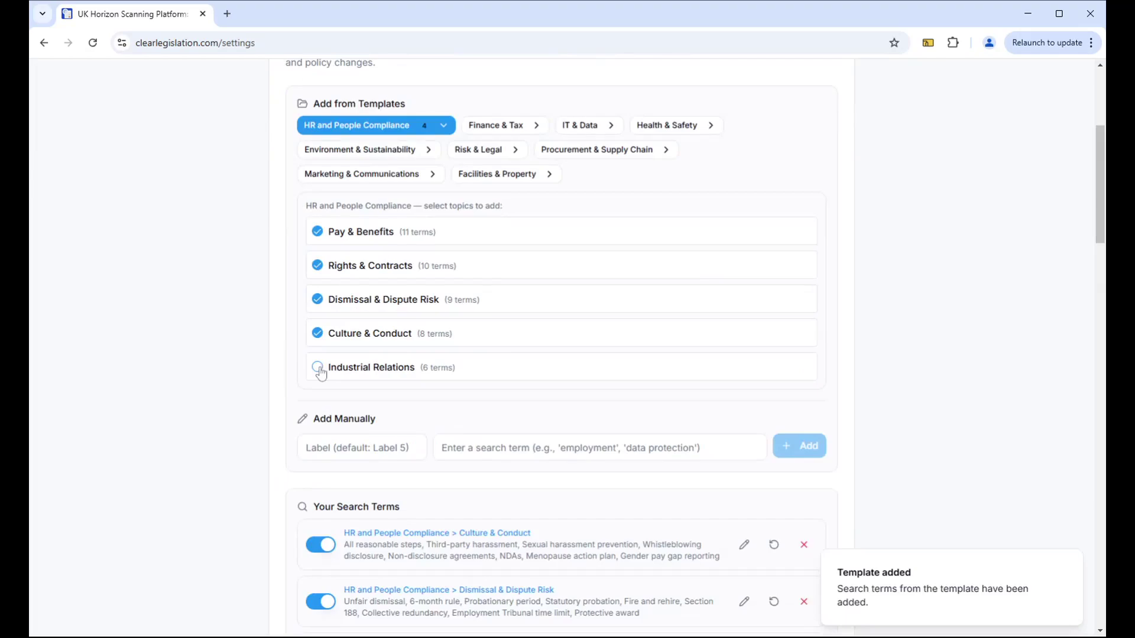
left_click(320, 368)
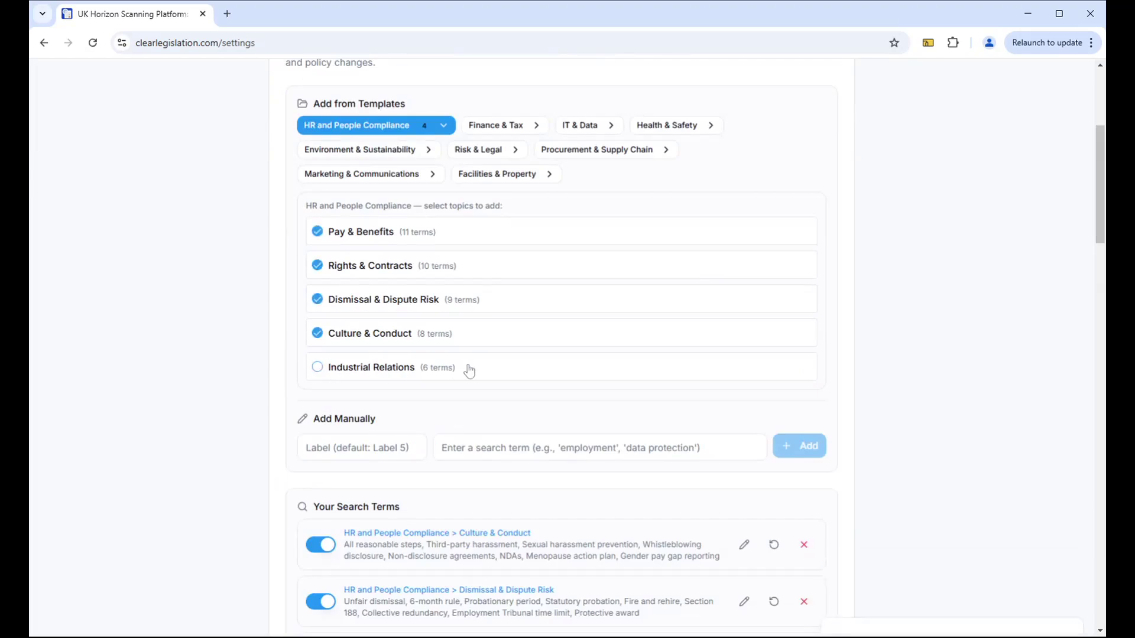
scroll(473, 384, "up", 5)
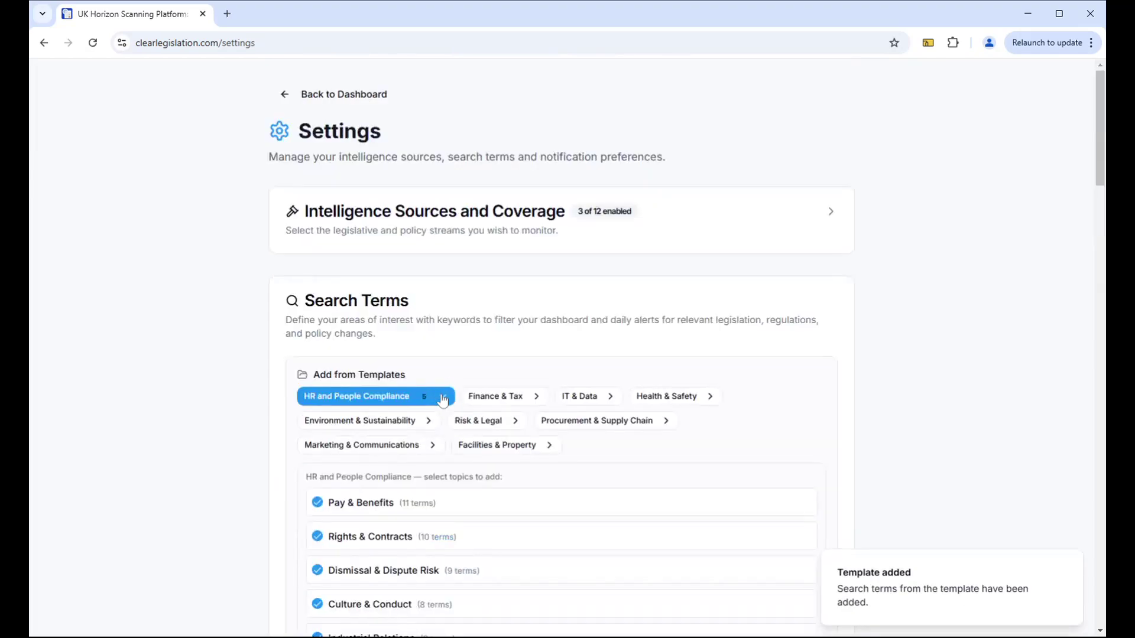
left_click(442, 400)
Manually add the search terms Tenant, Landlord, Rent, RICS under the label Property, and switch that entry off and back on
scroll(828, 323, "down", 6)
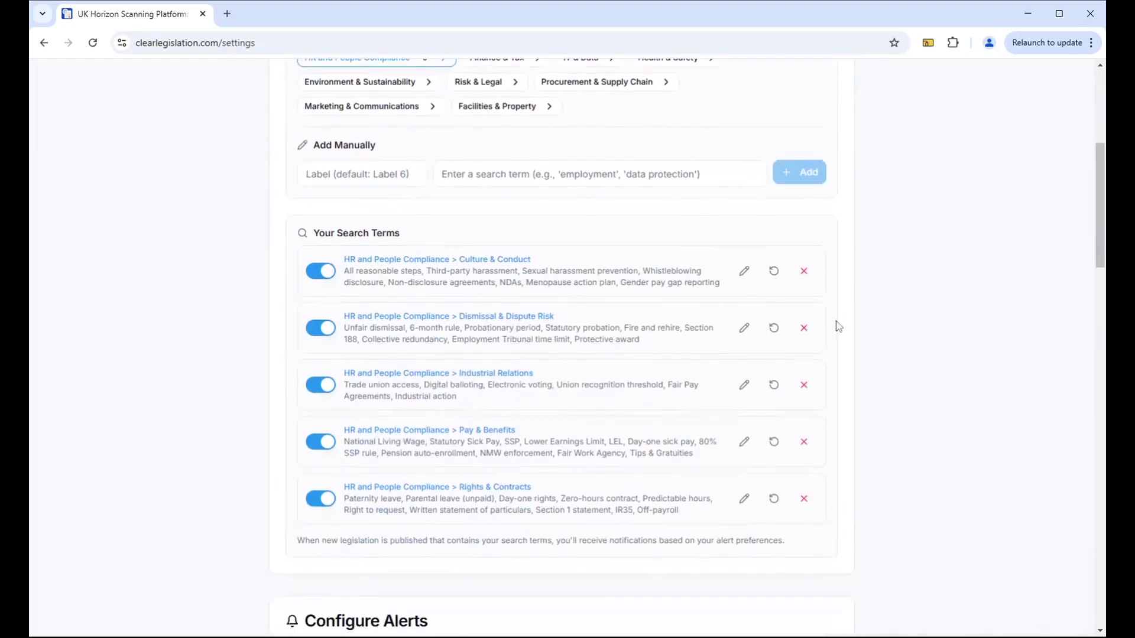
left_click(361, 173)
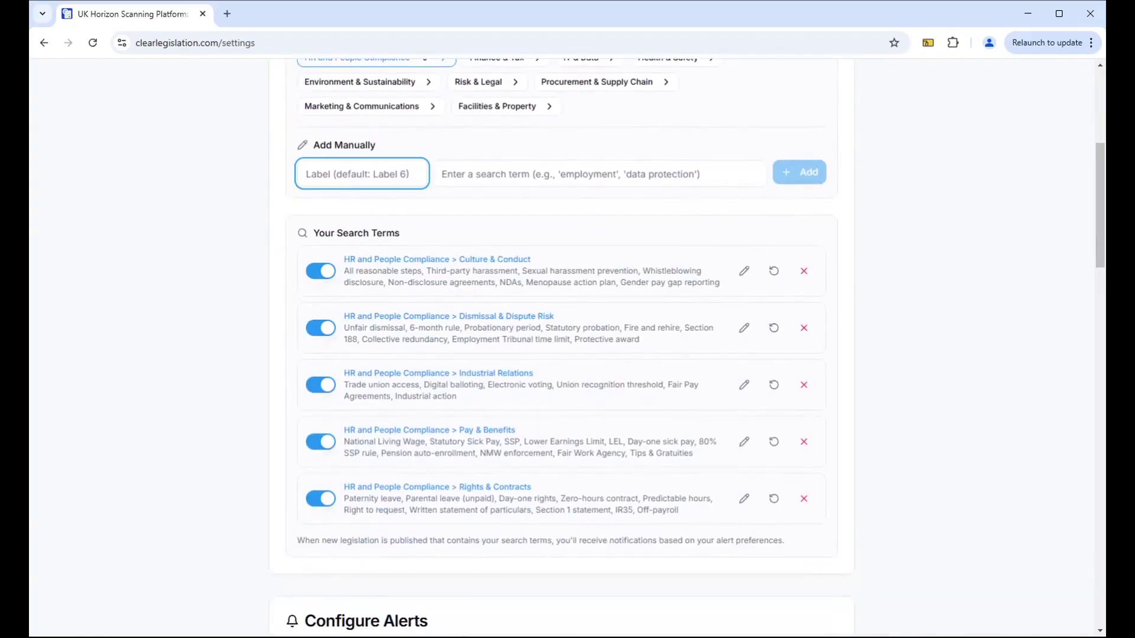
type("Propert")
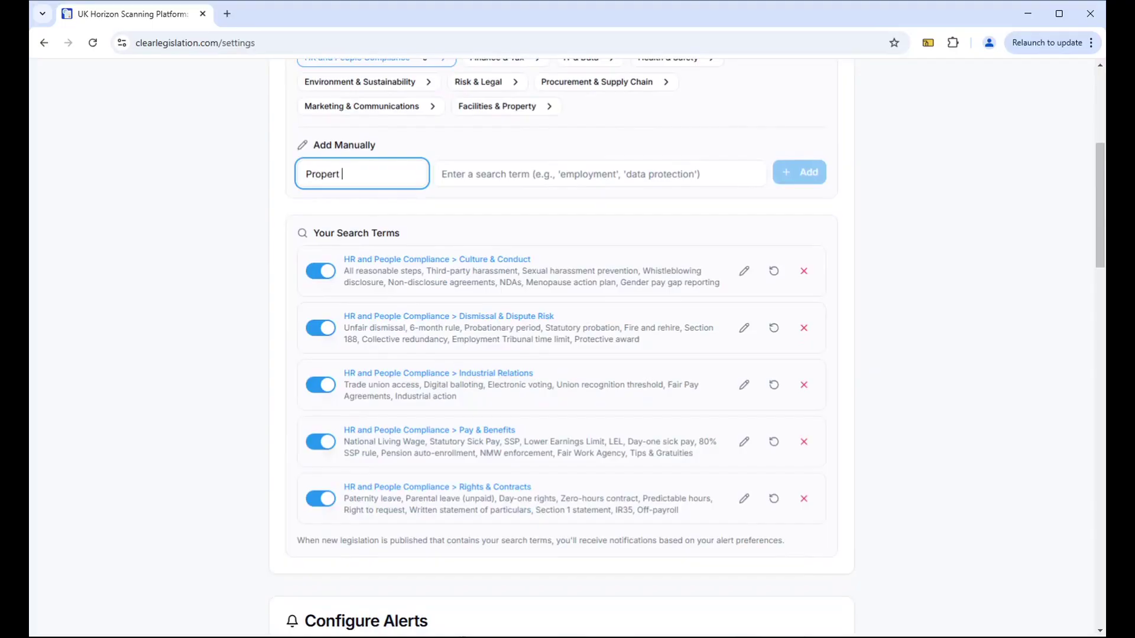
type("y")
key("Return")
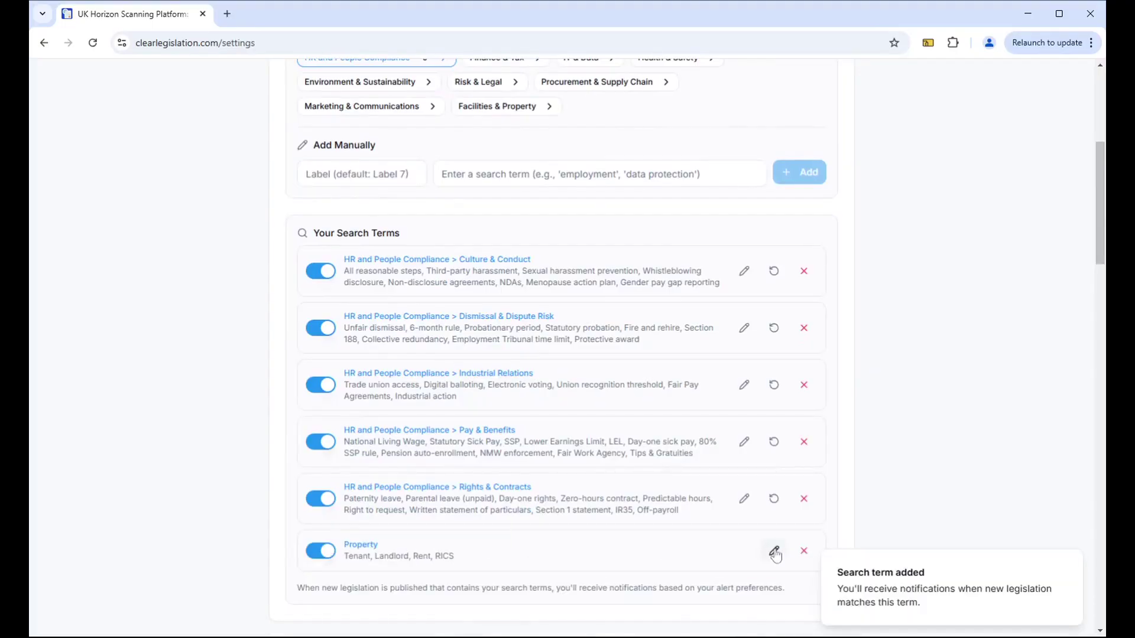
left_click(313, 554)
left_click(314, 554)
Look over the template categories and saved search terms, and go to the Configure Alerts settings
scroll(699, 515, "up", 5)
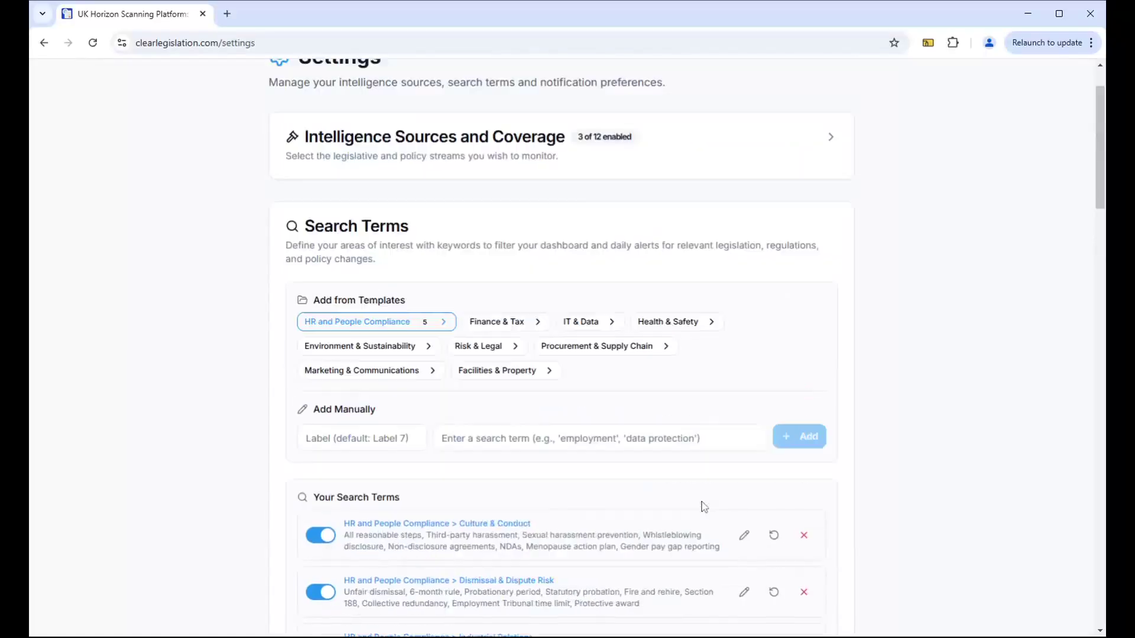
scroll(476, 325, "down", 3)
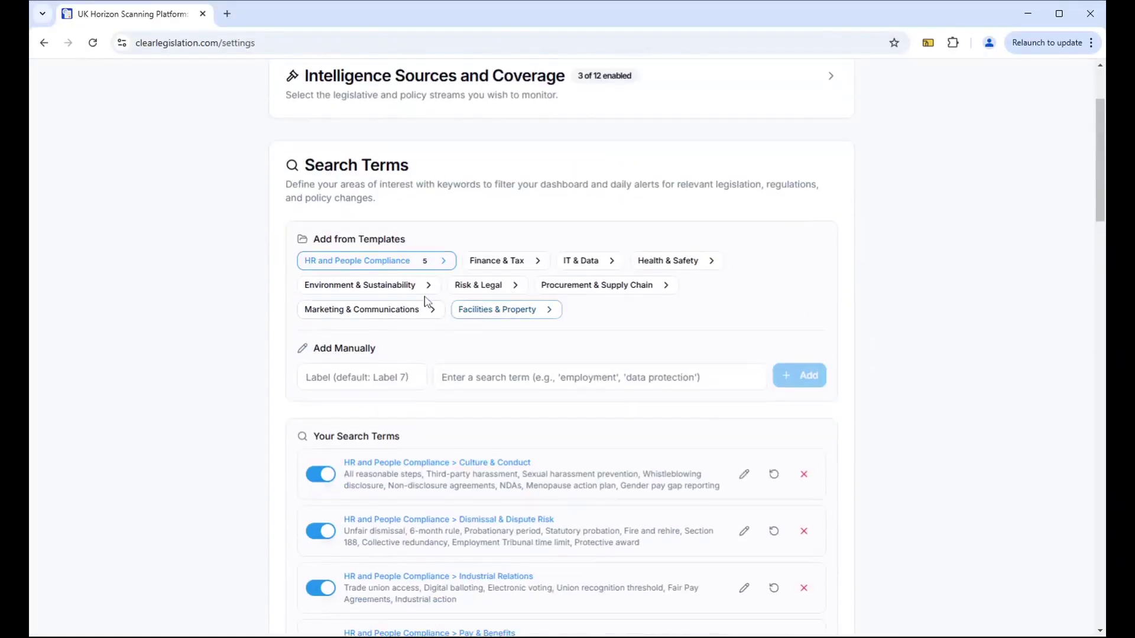
scroll(514, 307, "down", 8)
scroll(540, 320, "down", 2)
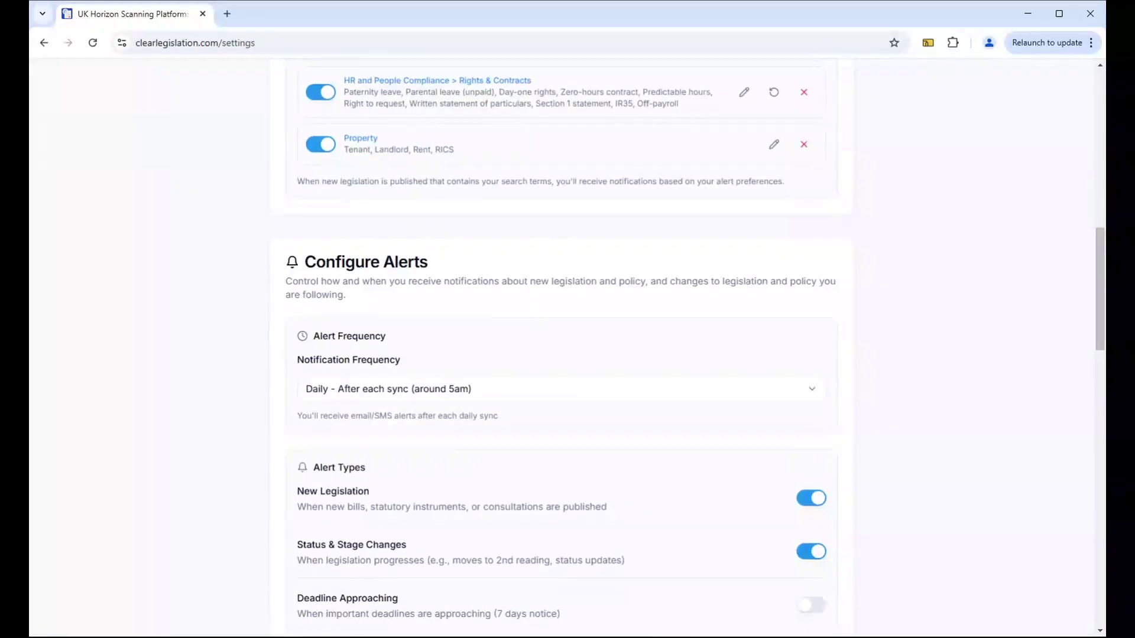
Check the notification frequency options, keep Daily - After each sync (around 5am), and turn on Deadline Approaching alerts
scroll(571, 267, "down", 3)
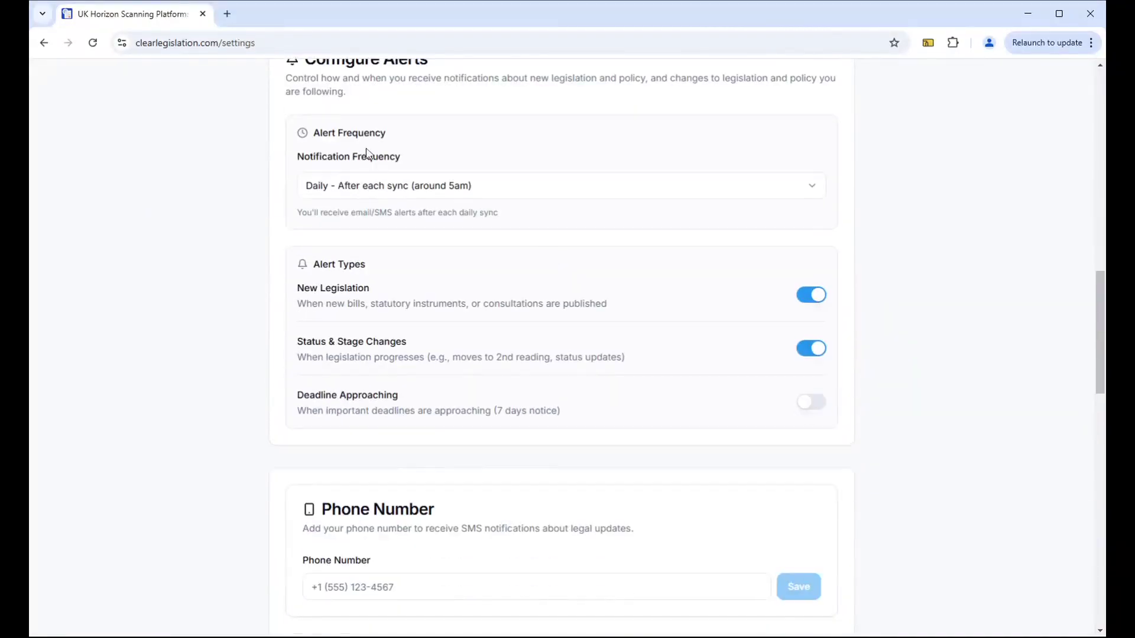
left_click(500, 192)
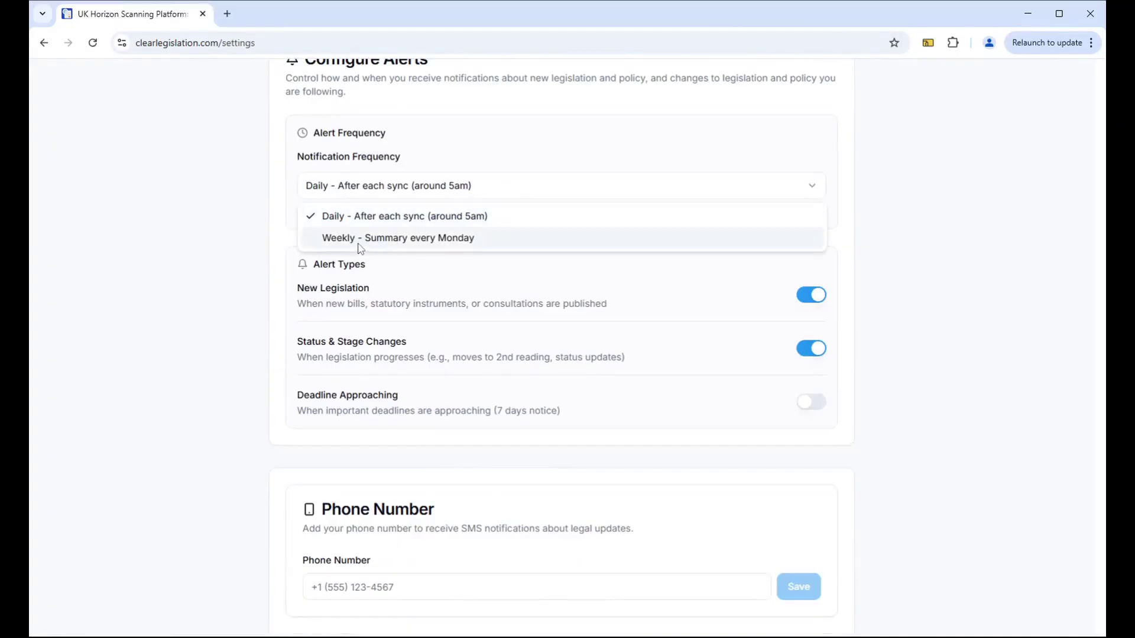
left_click(855, 238)
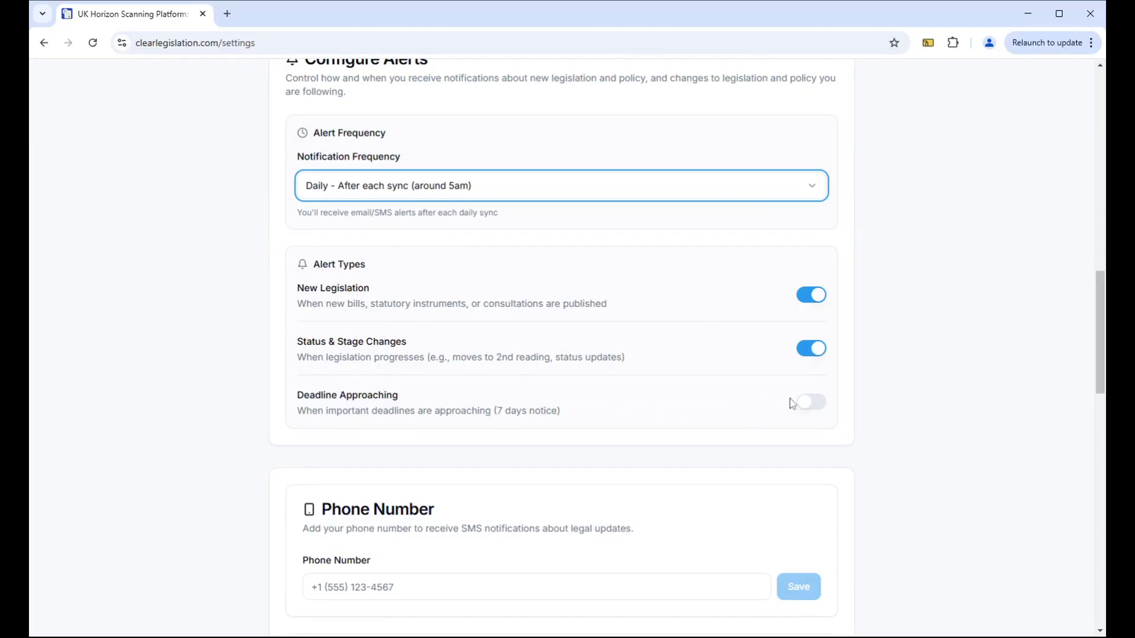
left_click(820, 405)
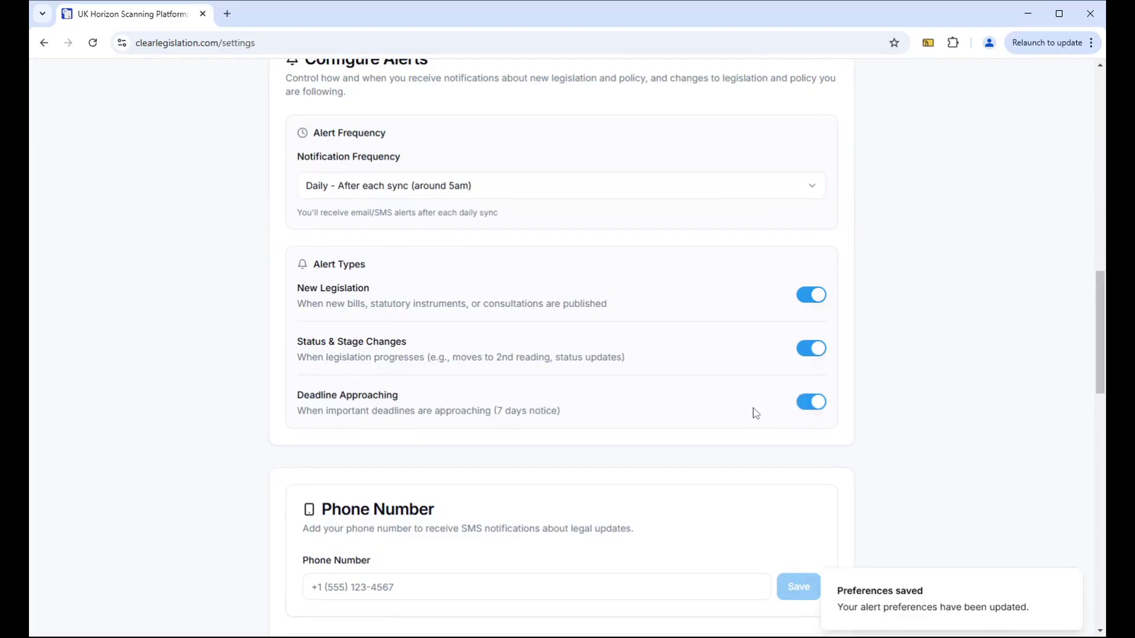
Turn on email delivery for News Alerts in the notification preferences
scroll(638, 322, "down", 3)
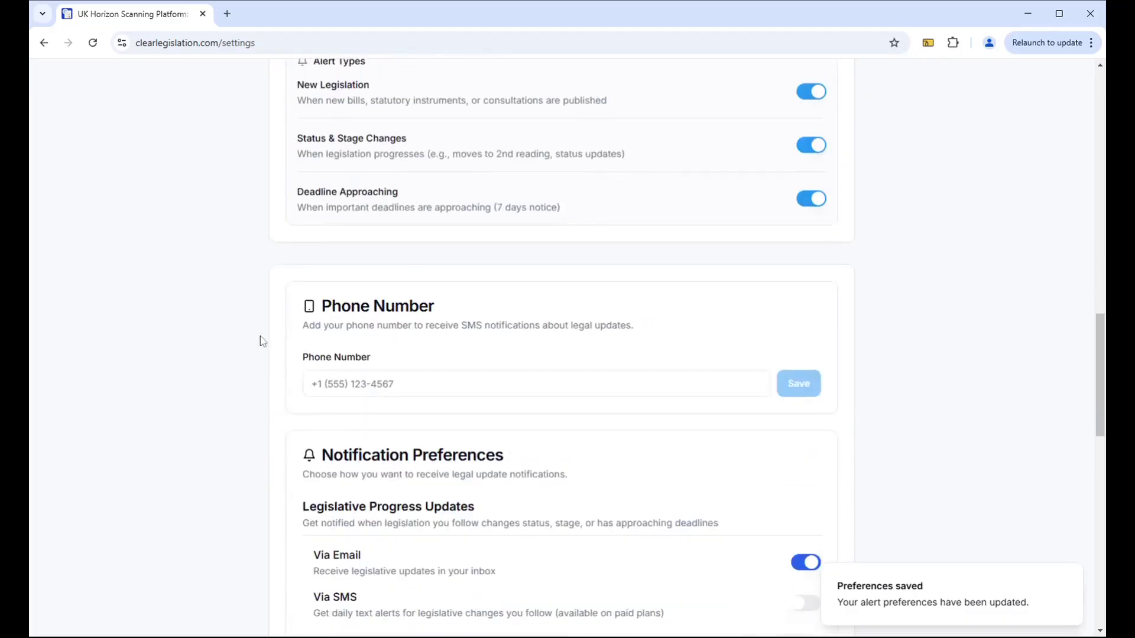
scroll(529, 316, "down", 3)
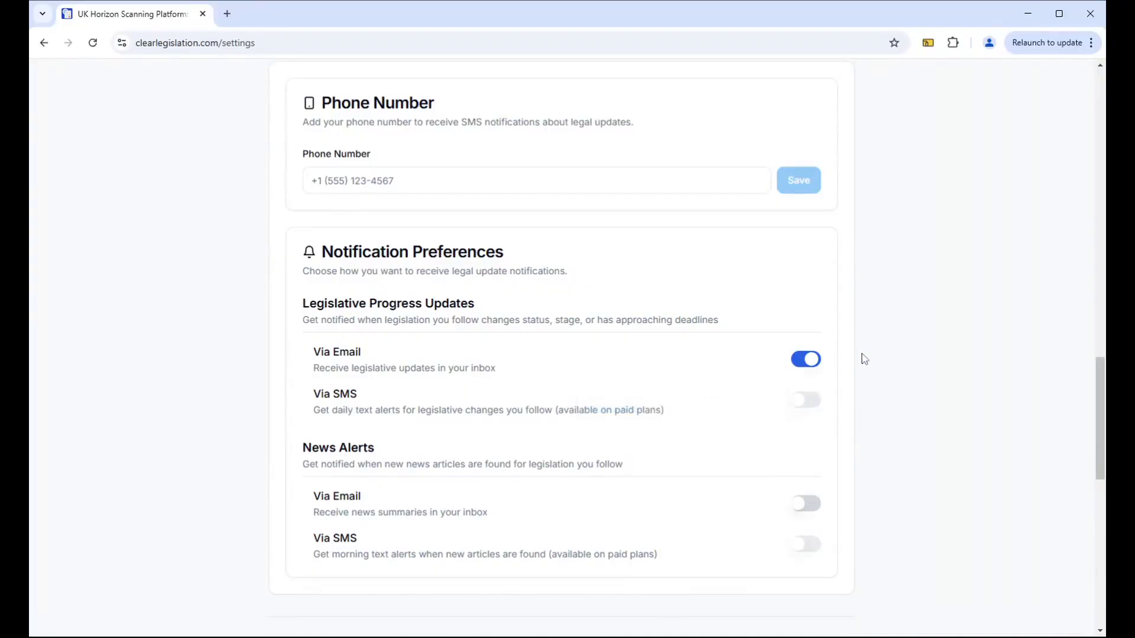
left_click(812, 512)
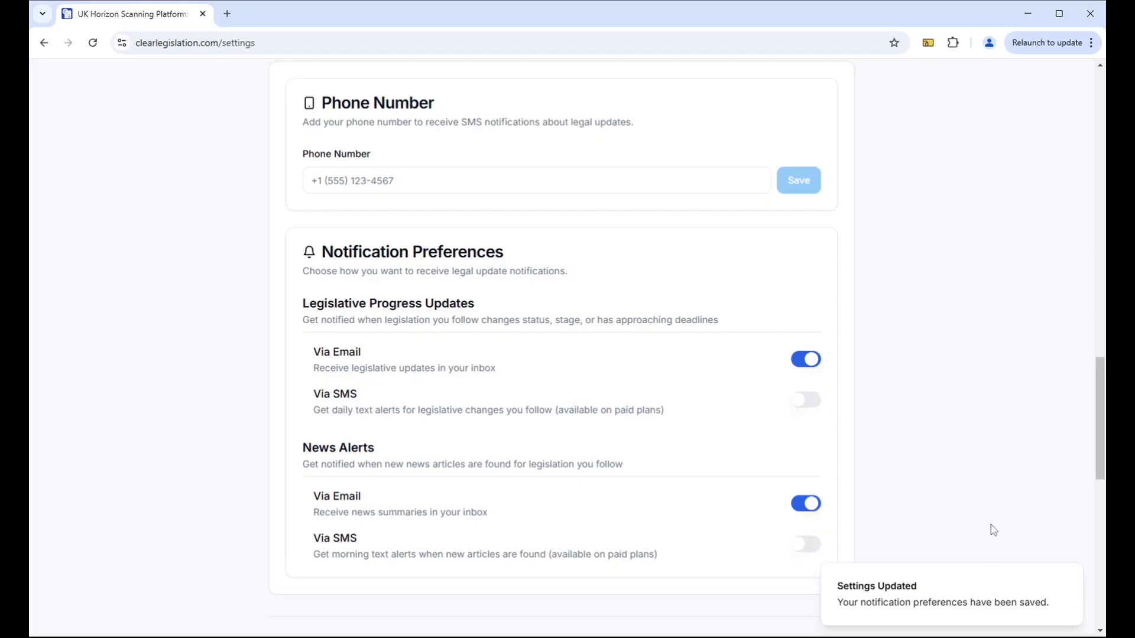
Review the phone number, account information and saved search terms in the settings, and return to the dashboard
scroll(398, 421, "up", 3)
left_click(398, 384)
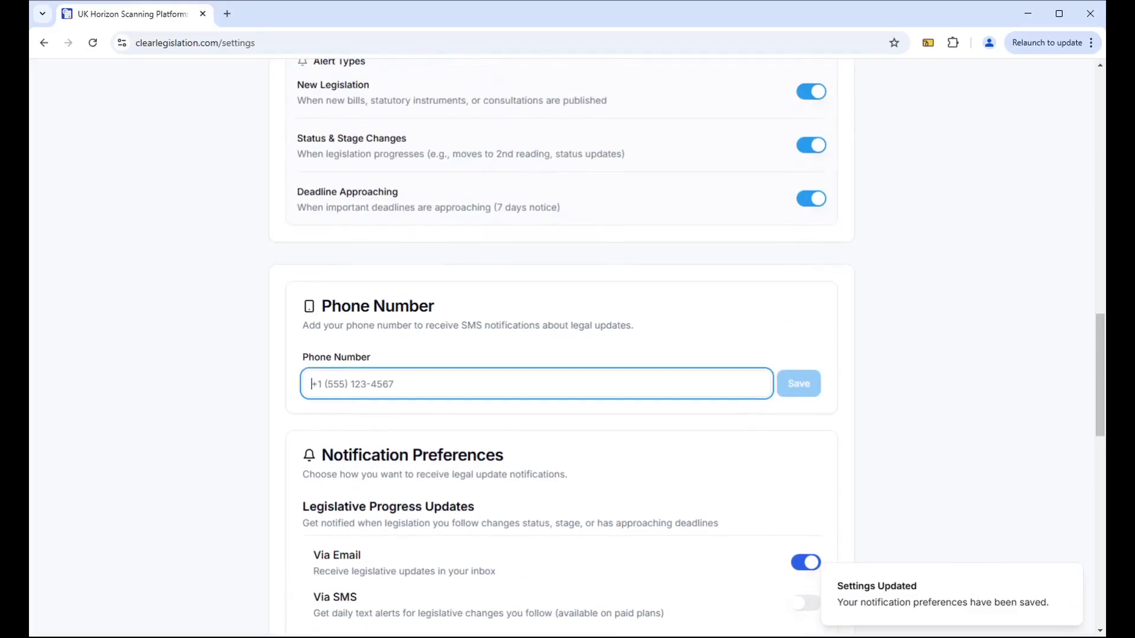
left_click(451, 361)
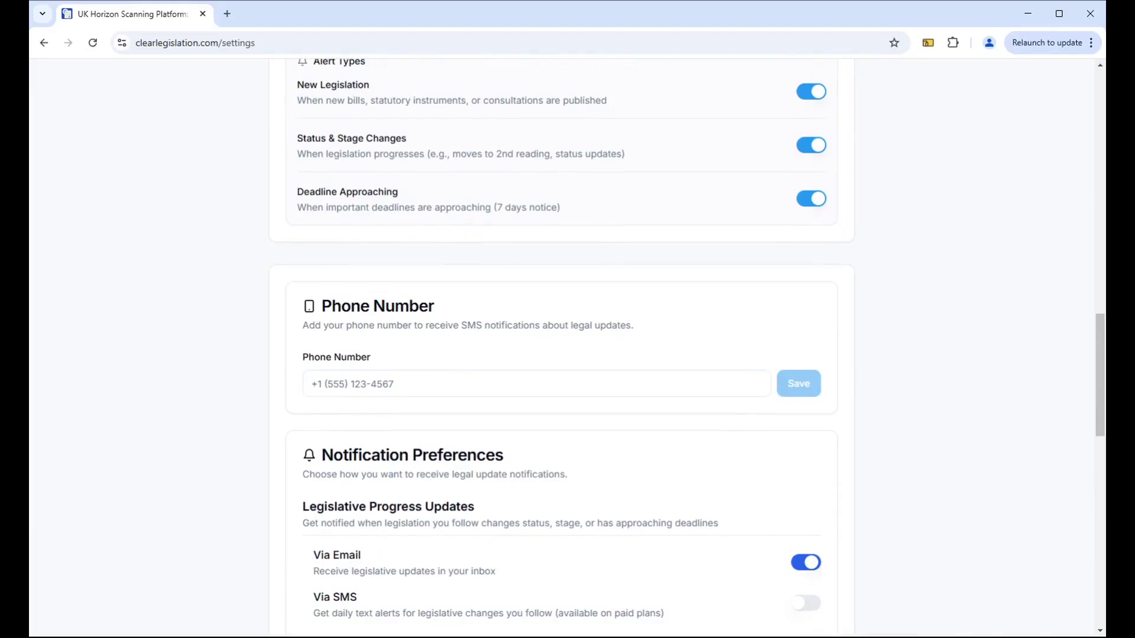
scroll(892, 401, "down", 8)
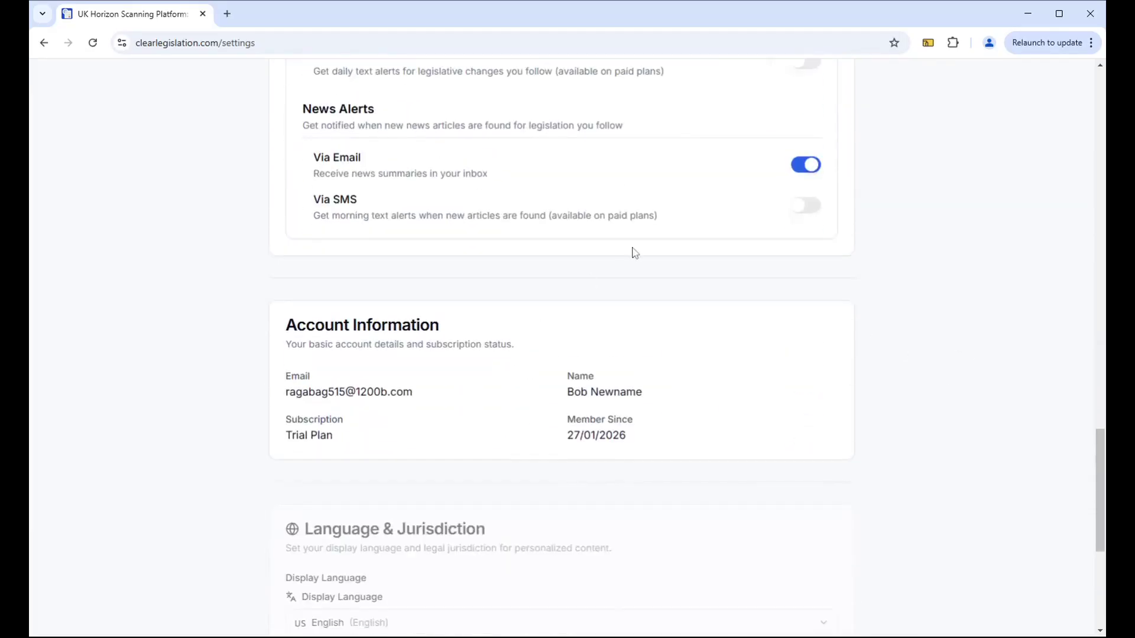
scroll(667, 339, "up", 15)
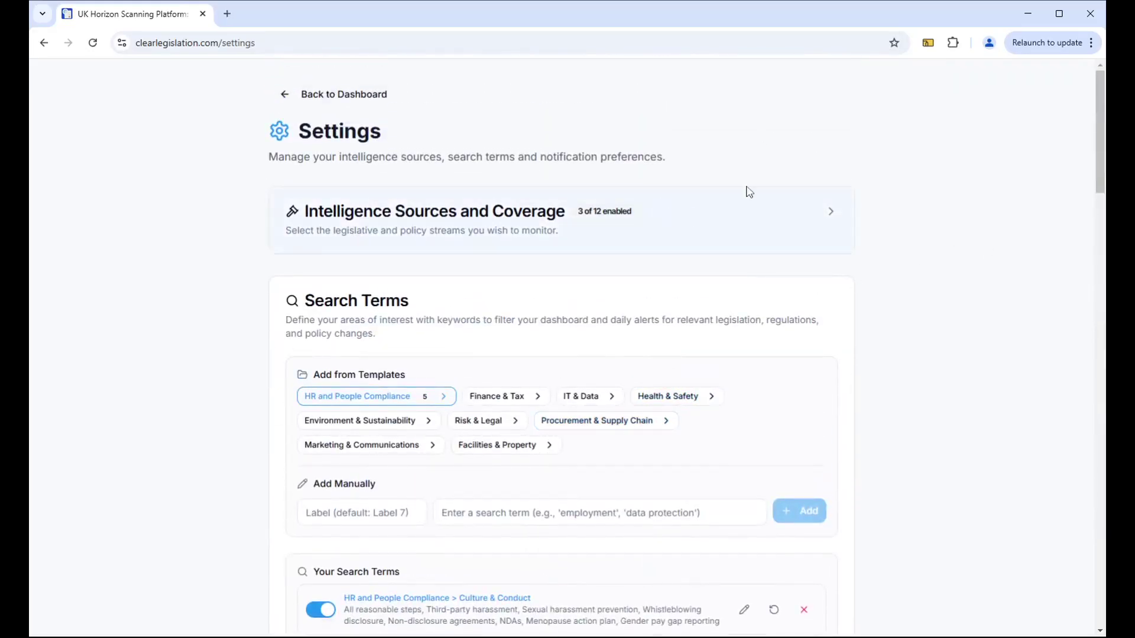
scroll(552, 463, "down", 11)
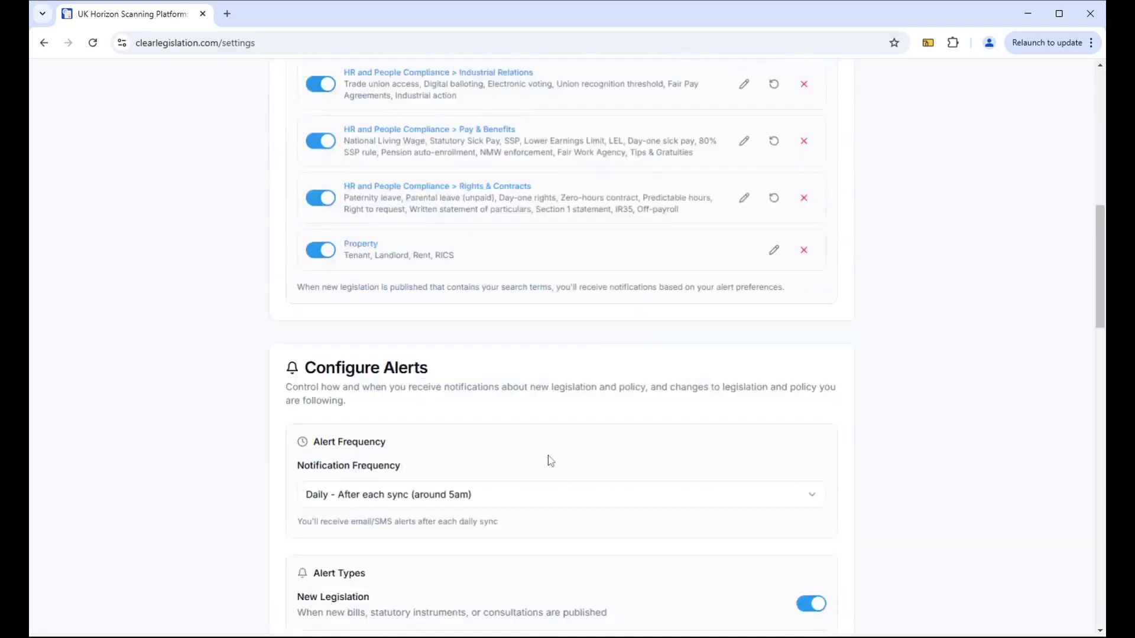
scroll(340, 249, "up", 5)
scroll(426, 539, "up", 6)
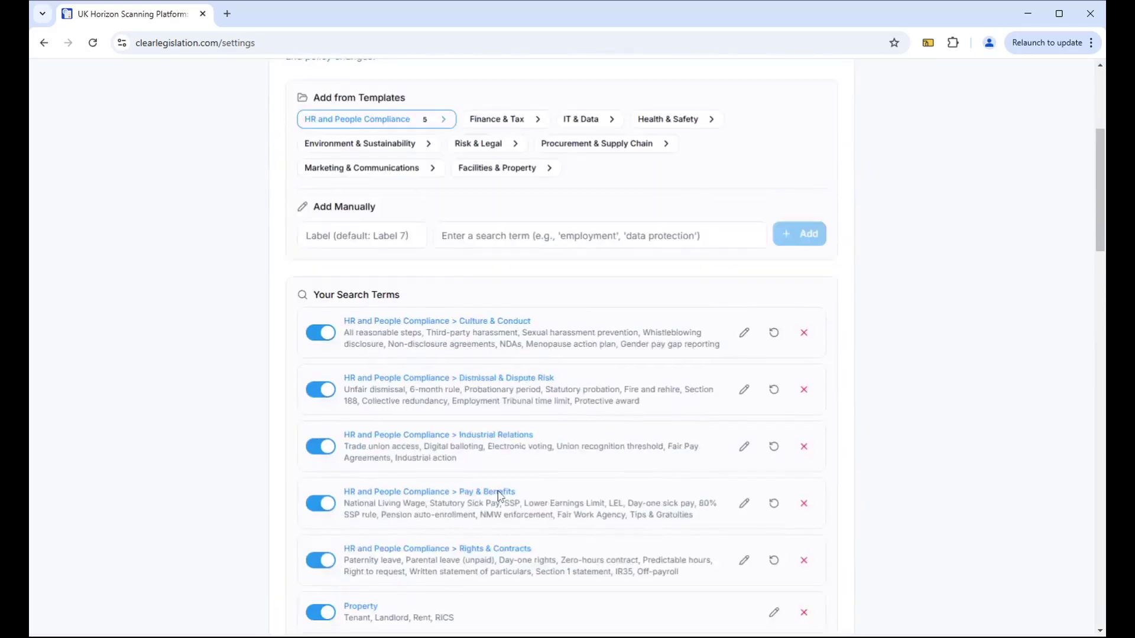
scroll(564, 189, "down", 6)
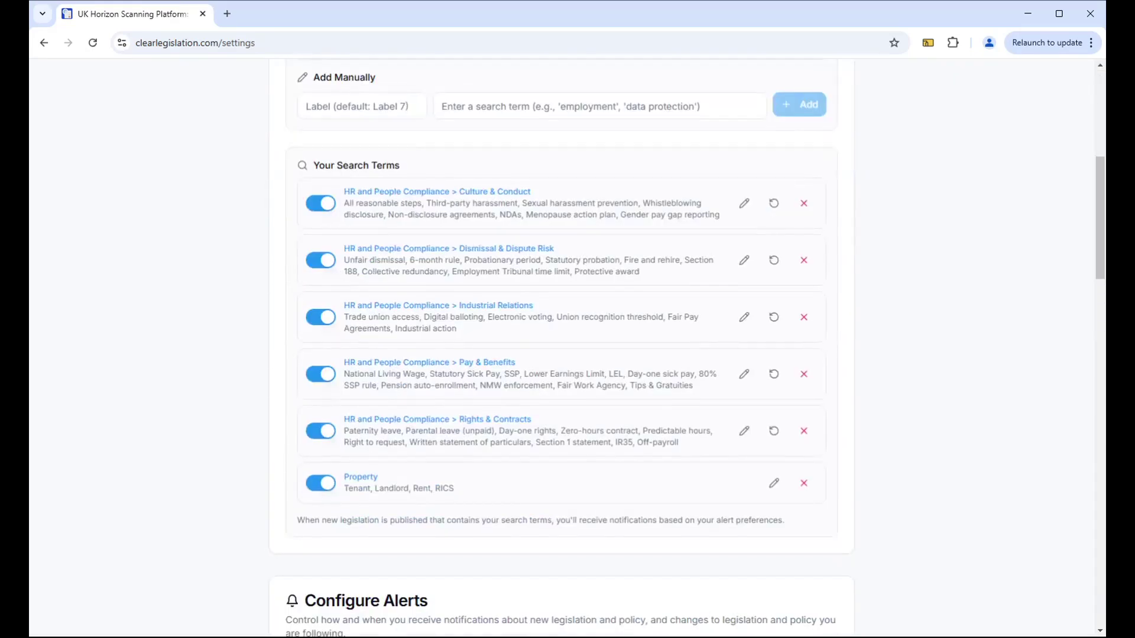
scroll(563, 189, "up", 6)
left_click(284, 95)
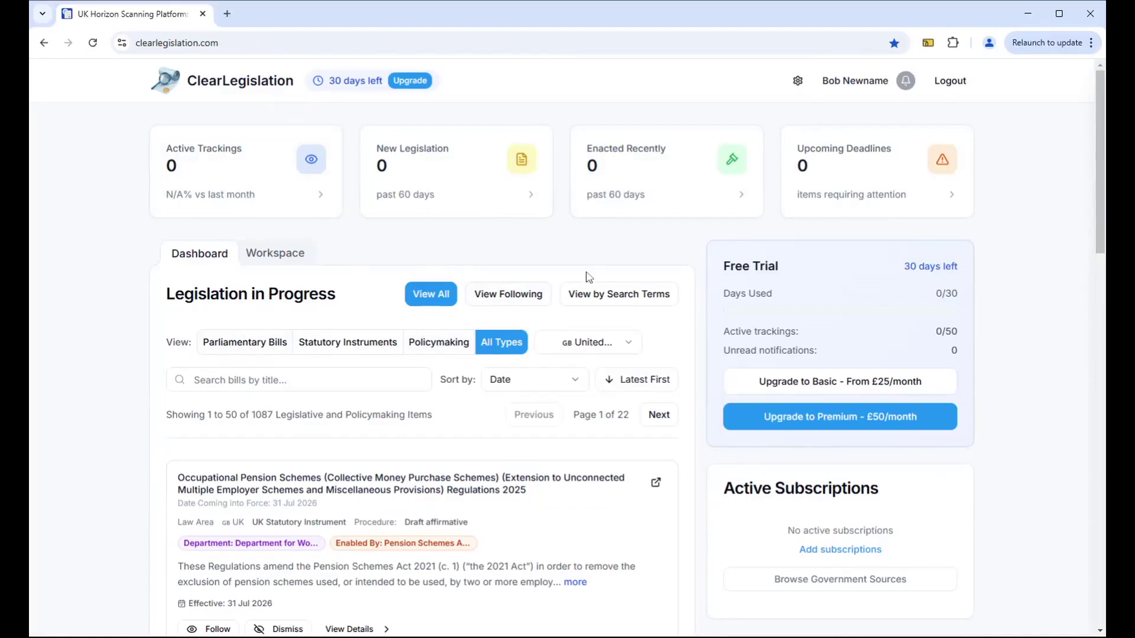
Filter Legislation in Progress by the saved search terms, compare with the full list, and return to the search-term view
left_click(612, 299)
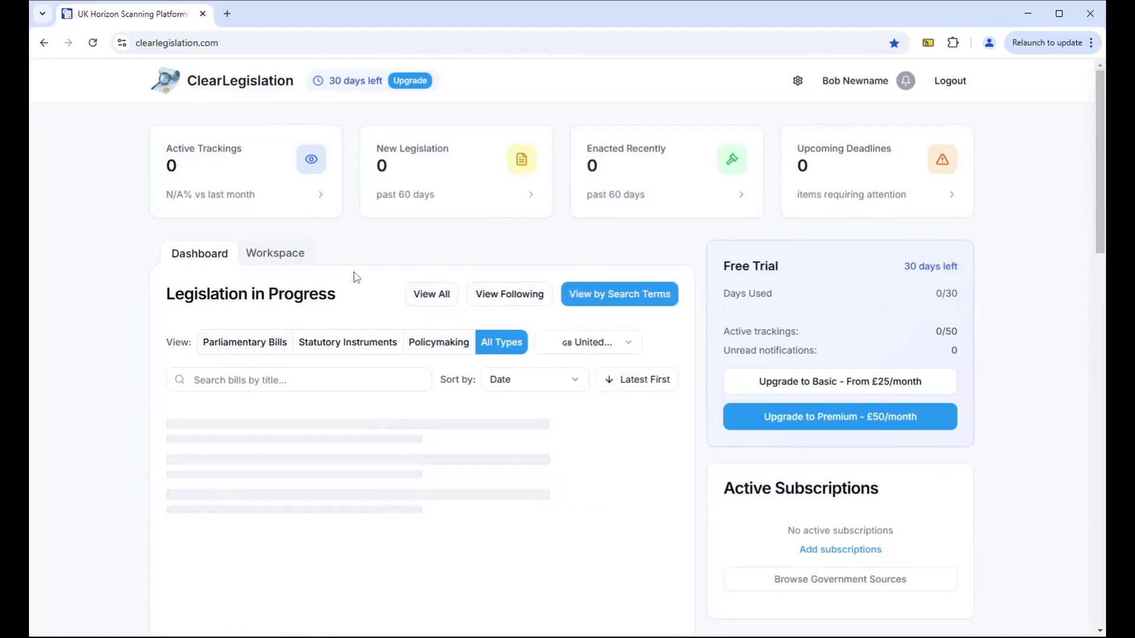
scroll(530, 464, "down", 8)
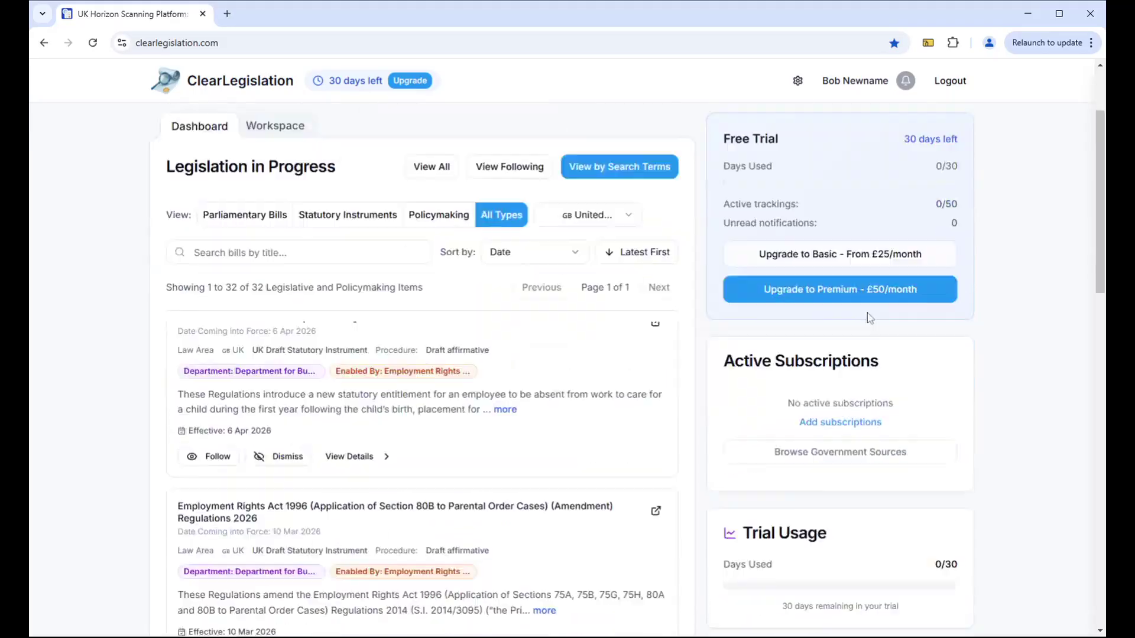
scroll(317, 354, "up", 10)
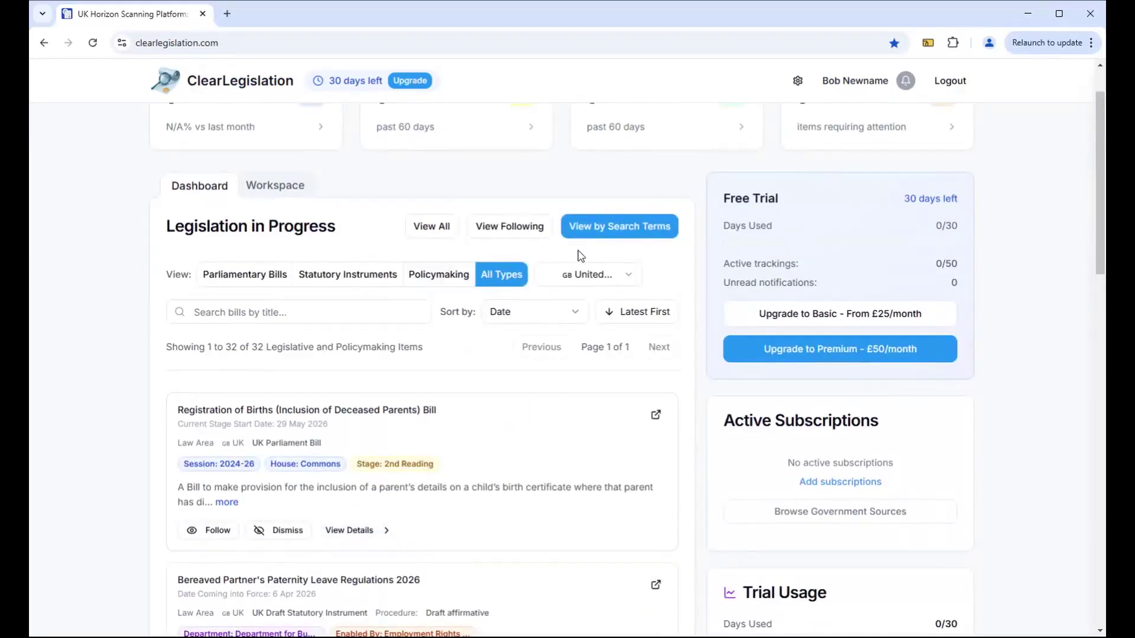
left_click(429, 231)
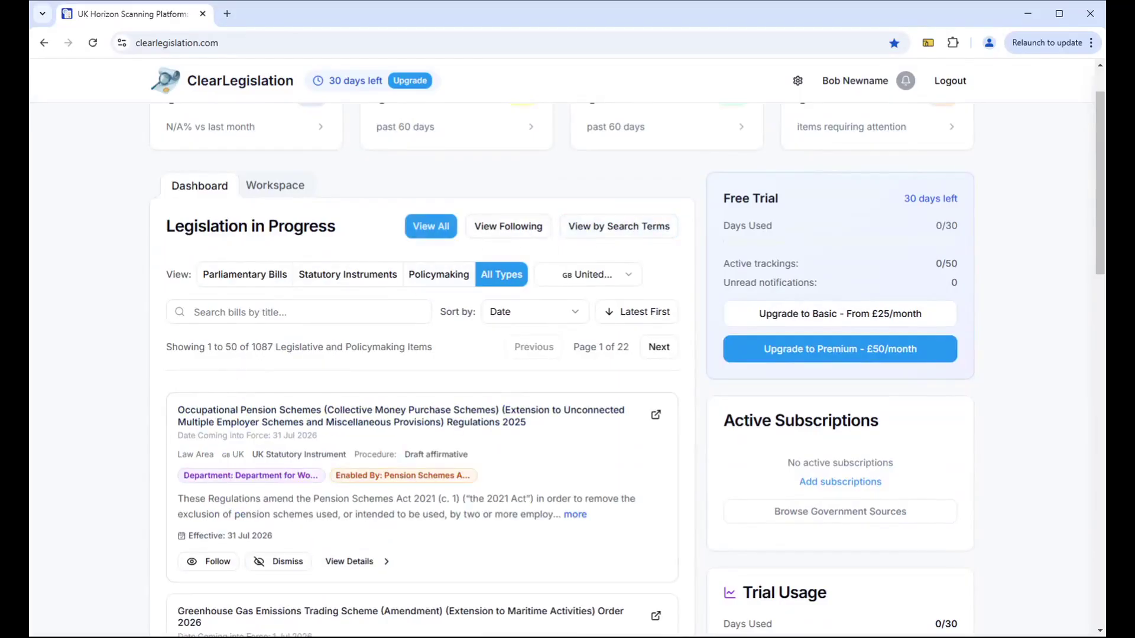
left_click(592, 231)
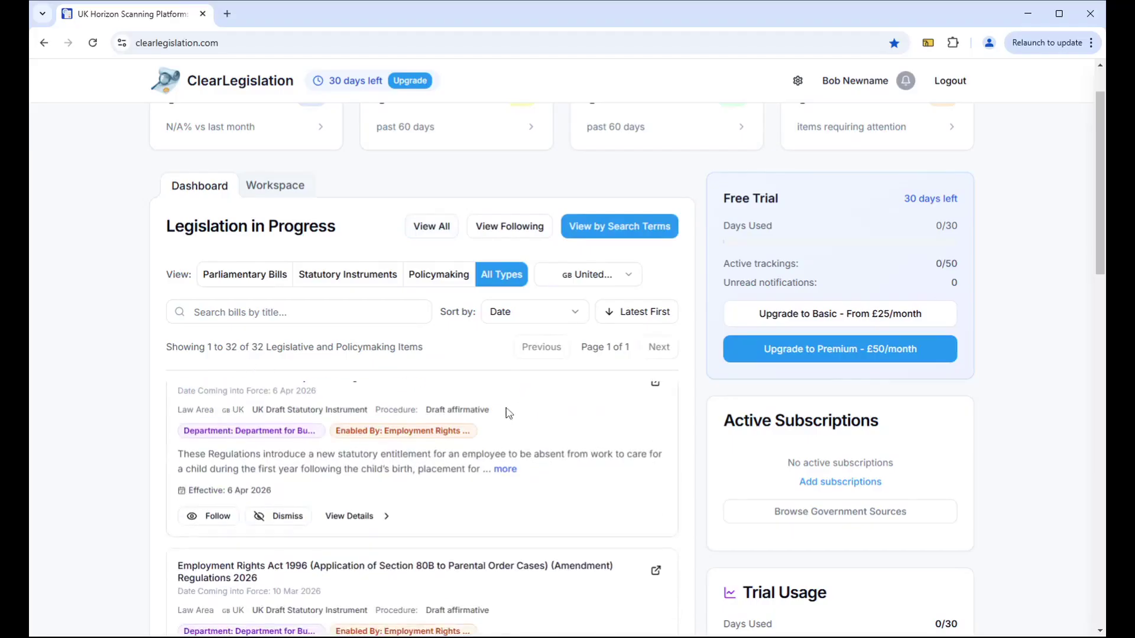
Follow the Registration of Births (Inclusion of Deceased Parents) Bill and check the Active Trackings summary
scroll(1031, 310, "down", 1)
scroll(1031, 310, "down", 3)
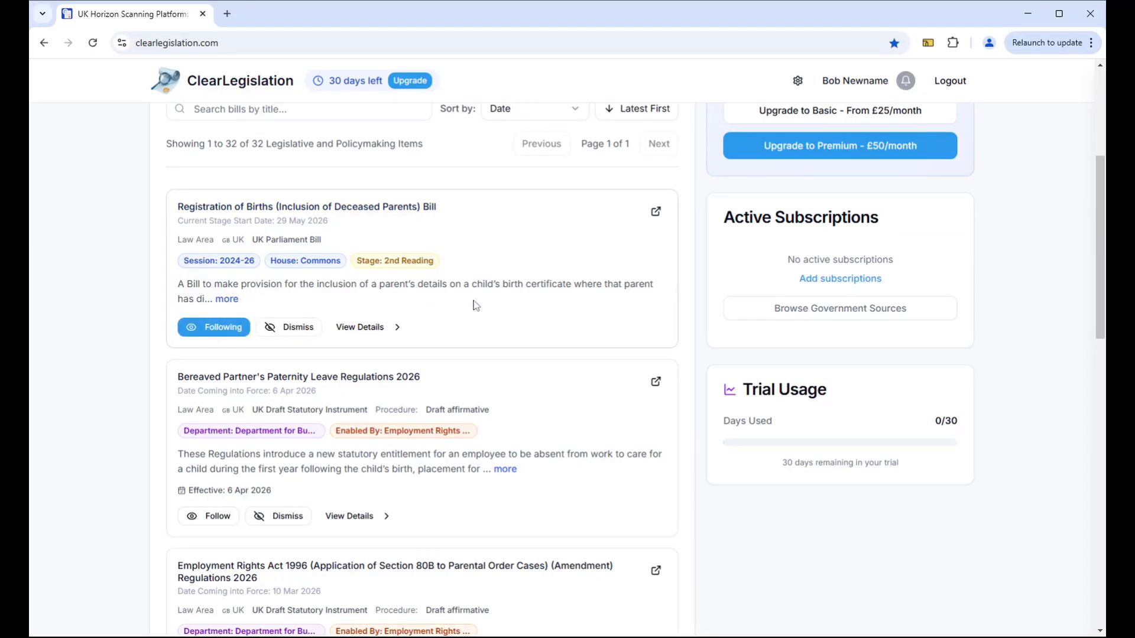
scroll(477, 307, "up", 5)
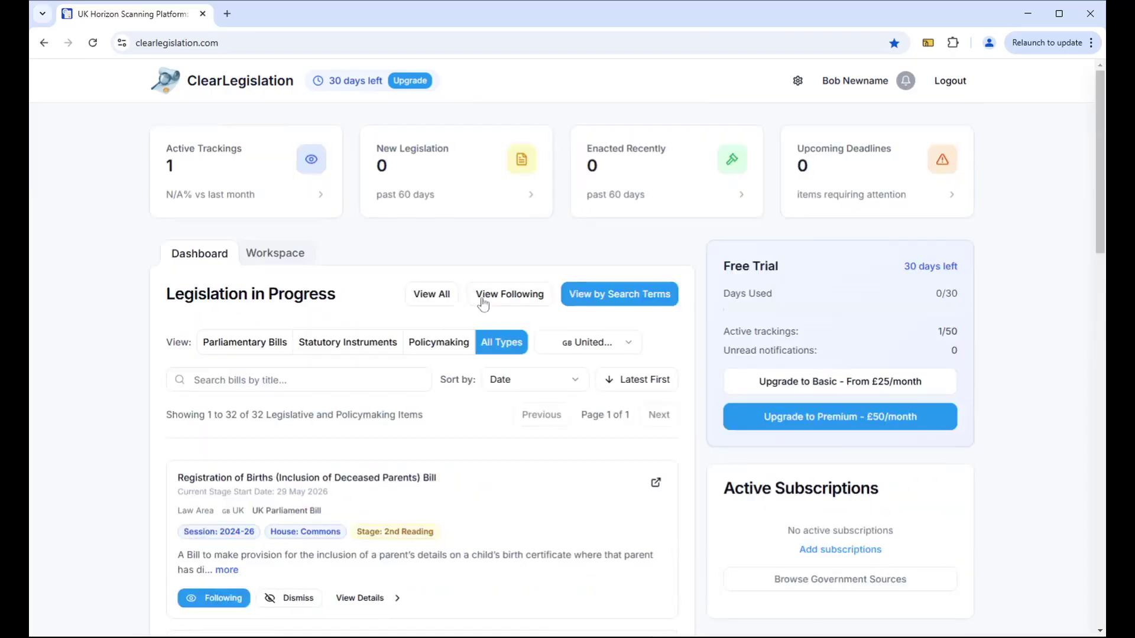
left_click(202, 173)
left_click(788, 264)
Follow the Bereaved Partner's Paternity Leave Regulations 2026, the Employment Rights Act 1996 Parental Order Cases amendment regulations and the Non-Disclosure Agreements Bill
scroll(359, 405, "down", 5)
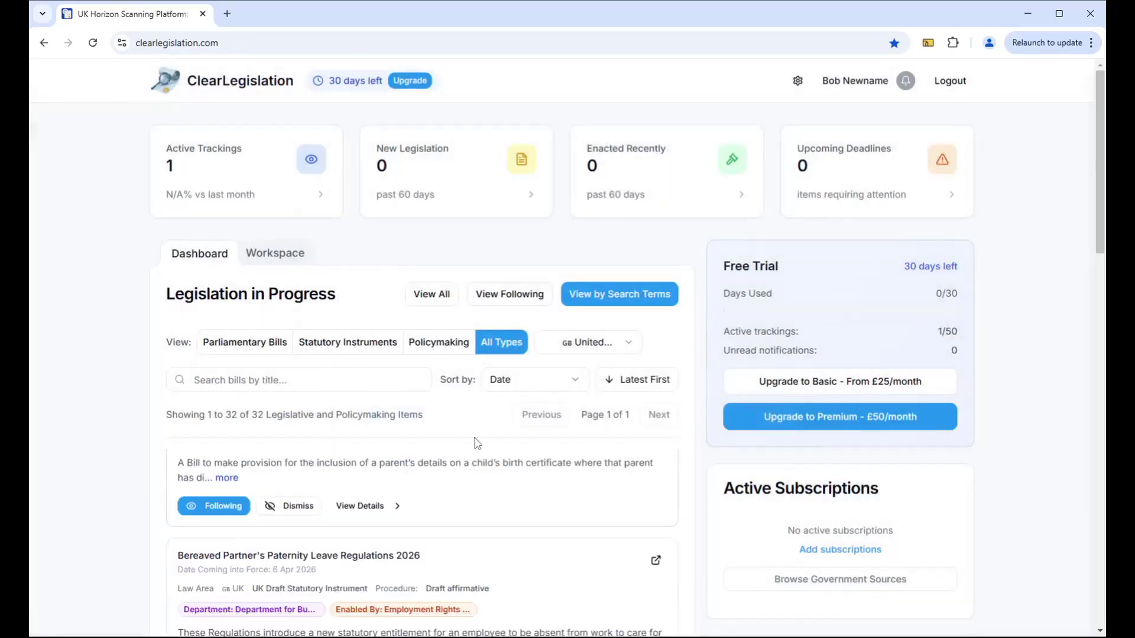
scroll(980, 374, "down", 5)
scroll(331, 432, "up", 4)
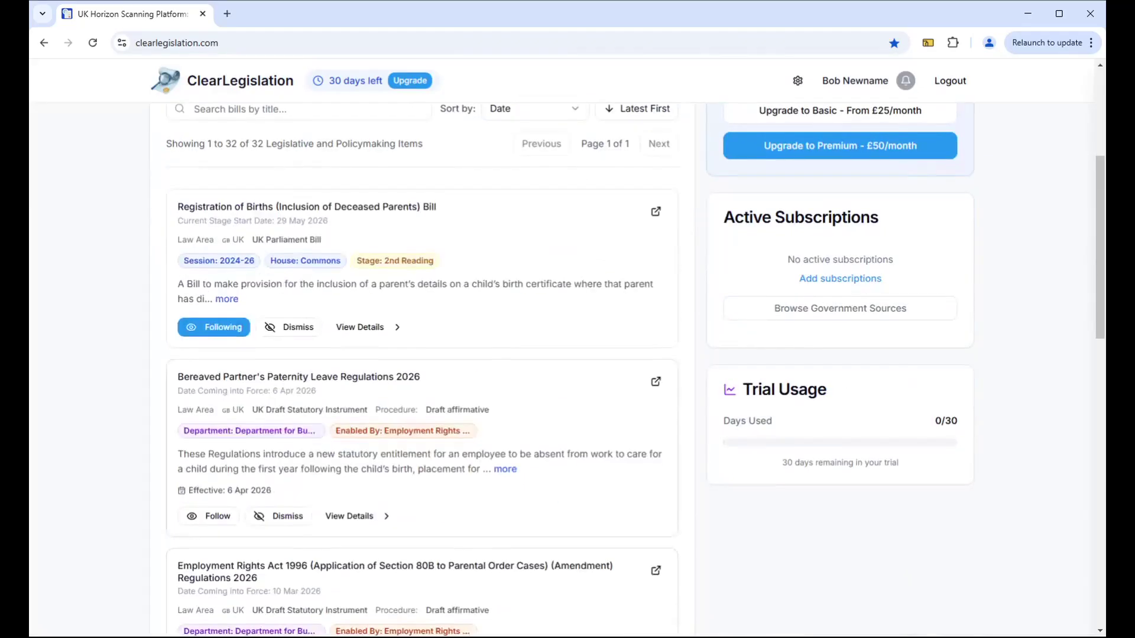
scroll(373, 435, "down", 3)
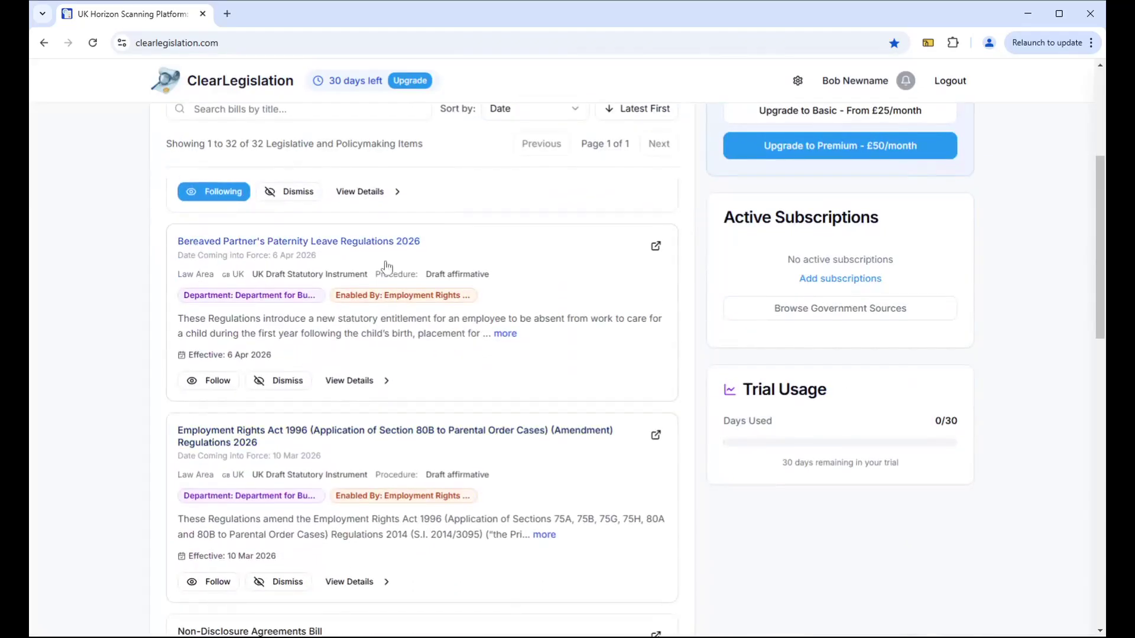
left_click(213, 383)
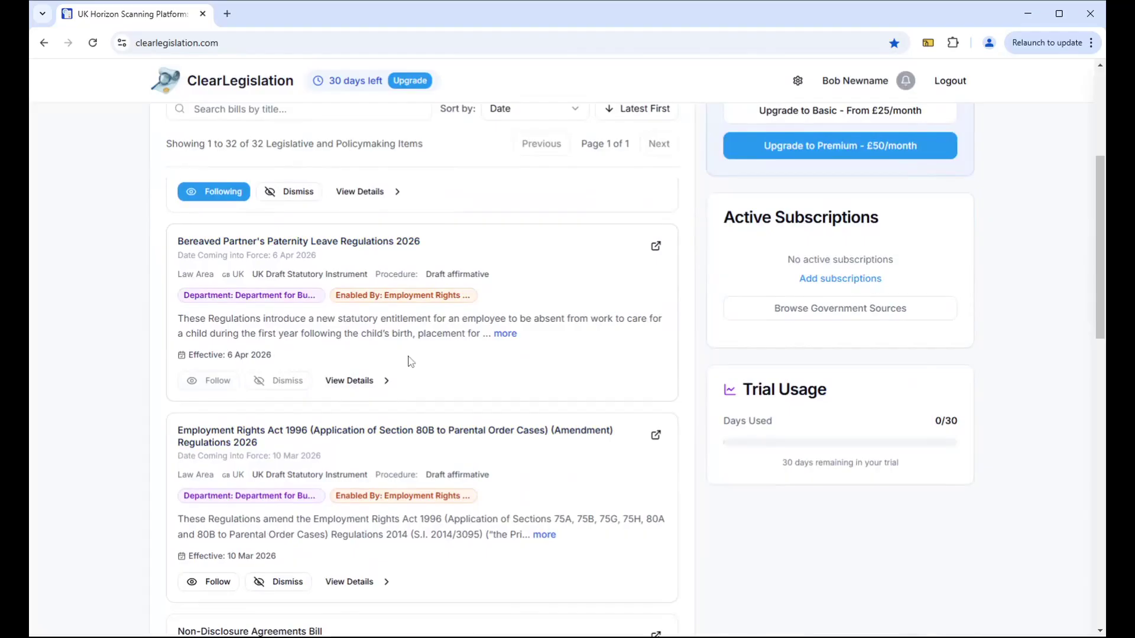
left_click(214, 381)
scroll(414, 363, "down", 2)
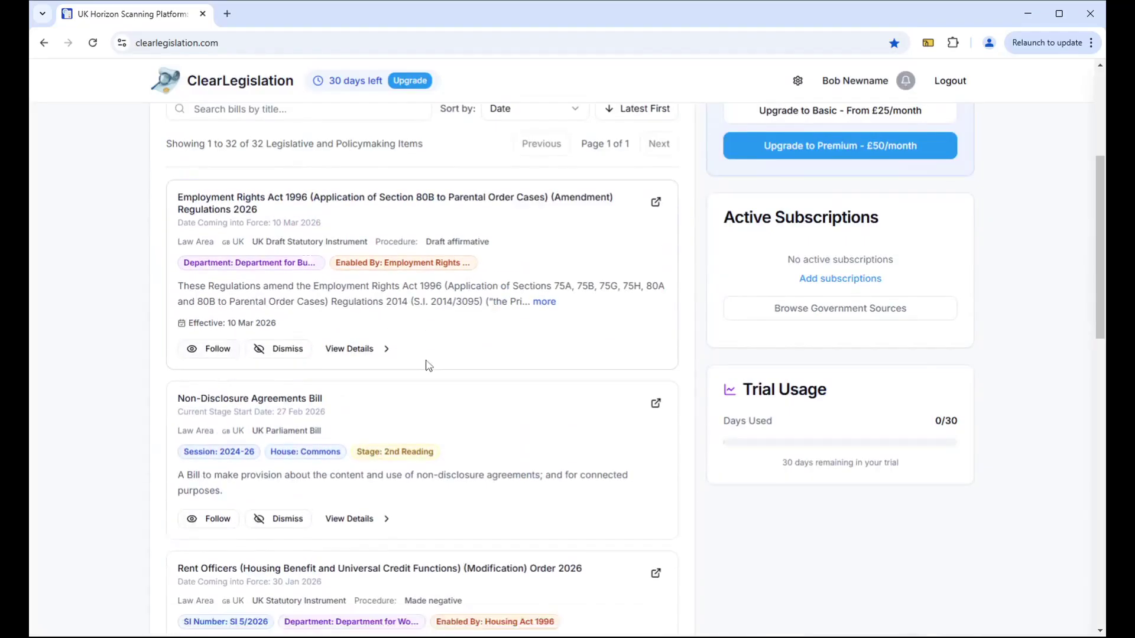
left_click(217, 416)
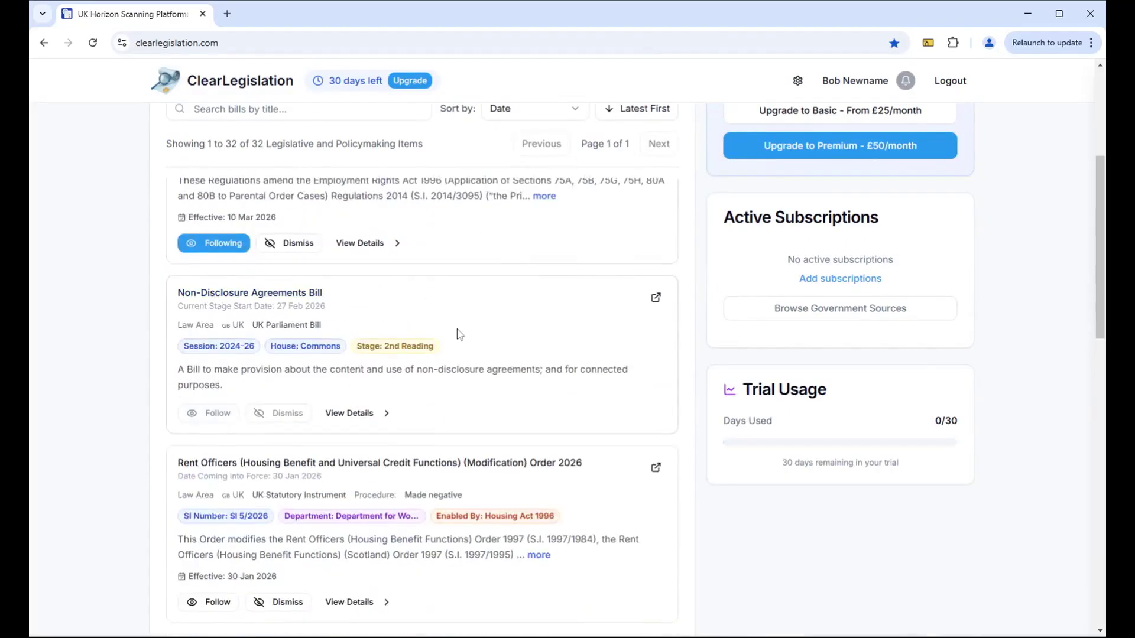
Look through the remaining search-term results, and review the dashboard summary and the followed legislation
scroll(489, 317, "down", 3)
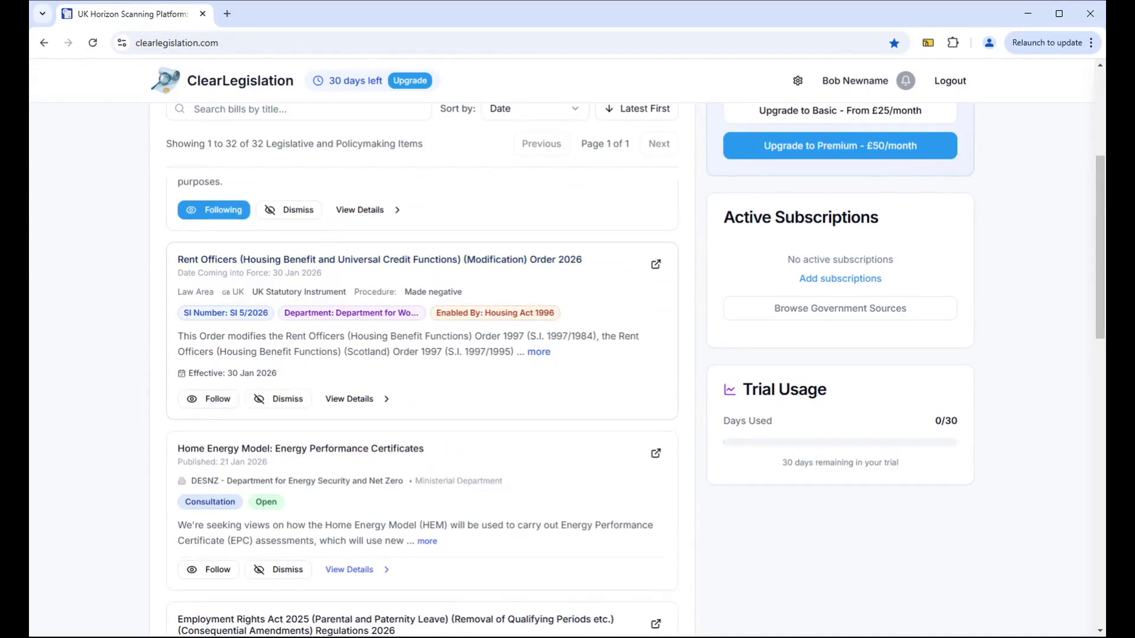
scroll(449, 333, "down", 3)
scroll(449, 333, "up", 8)
scroll(994, 257, "up", 5)
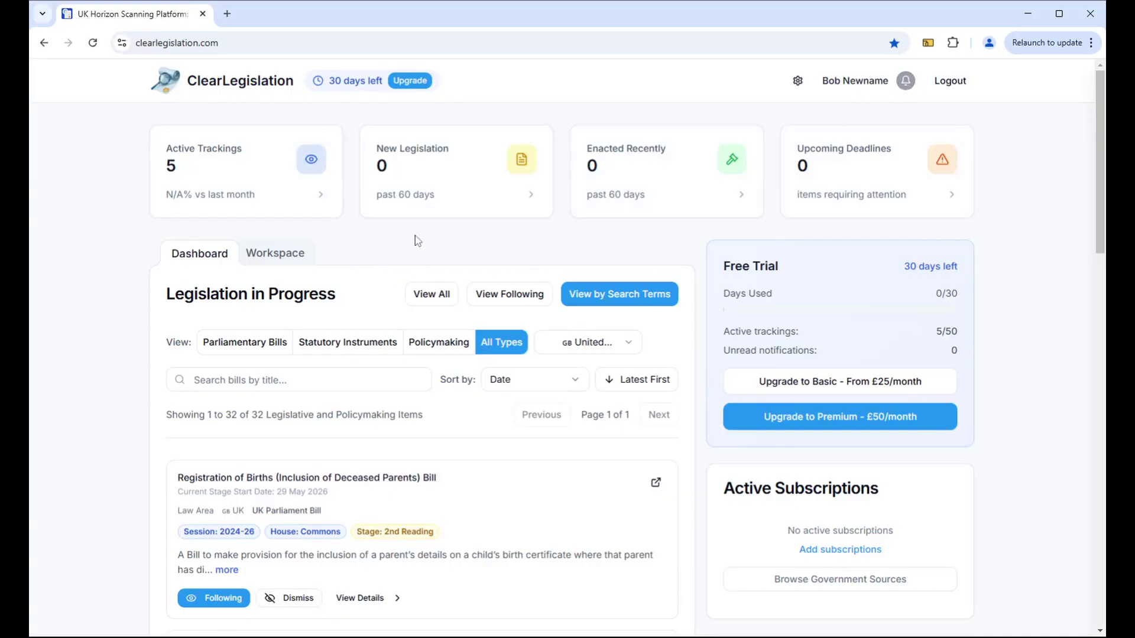
scroll(443, 473, "down", 2)
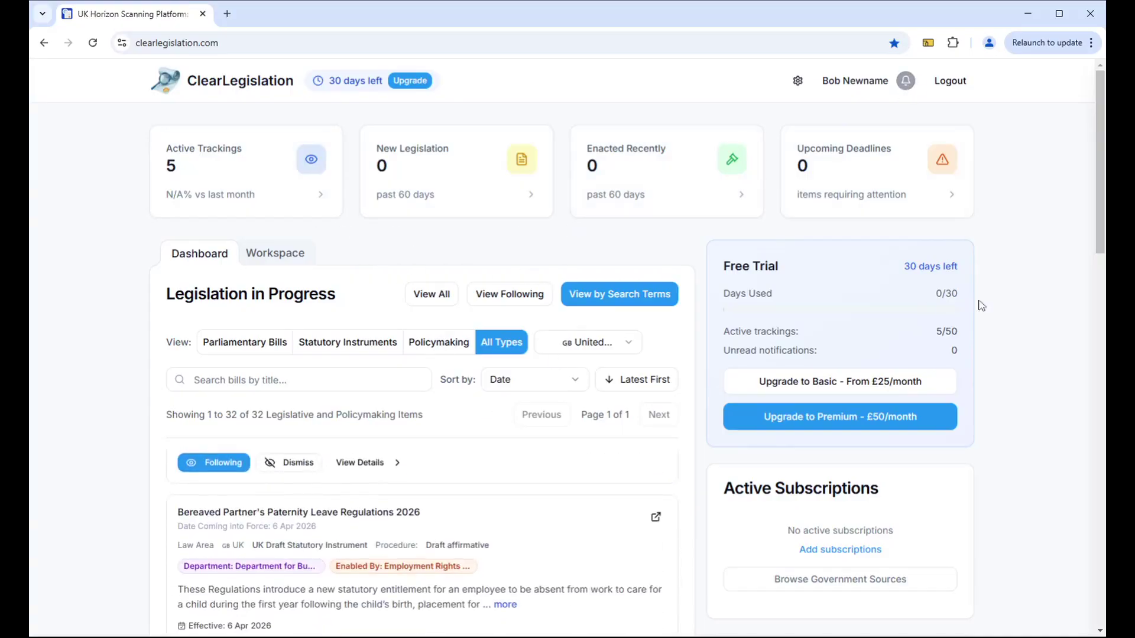
scroll(1043, 319, "down", 4)
scroll(499, 358, "up", 2)
scroll(499, 321, "up", 4)
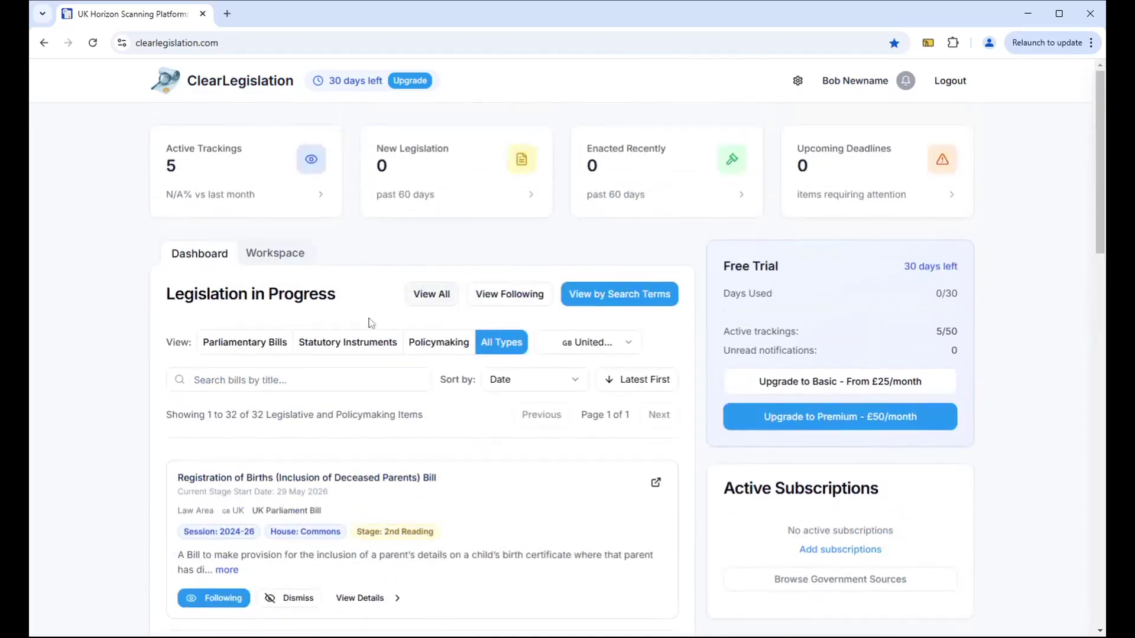
scroll(530, 515, "down", 2)
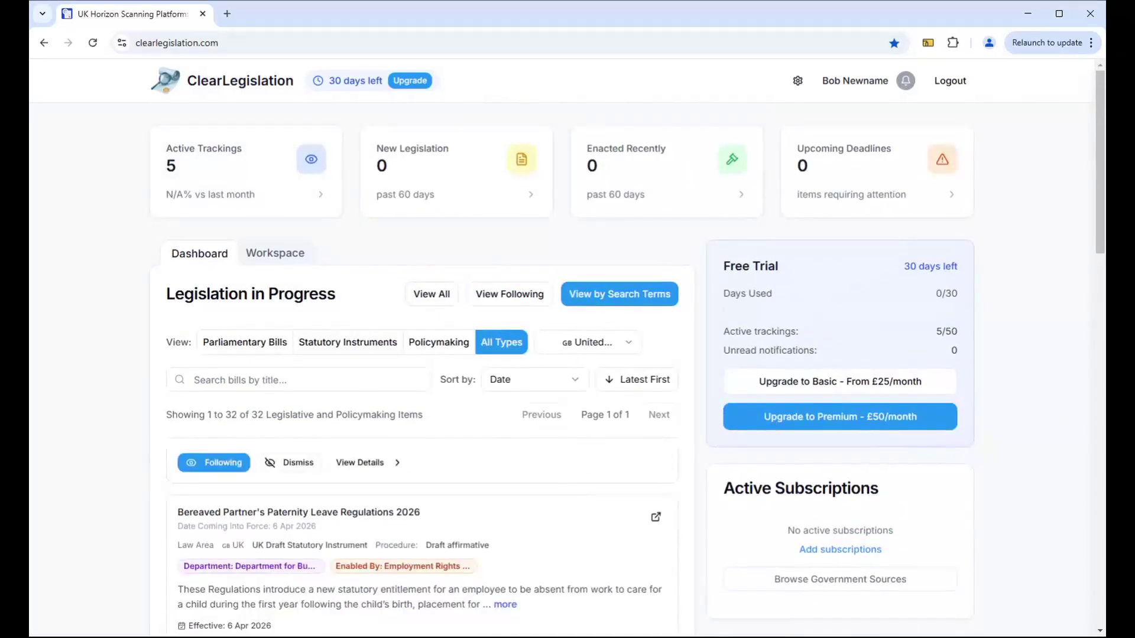
scroll(1031, 408, "down", 5)
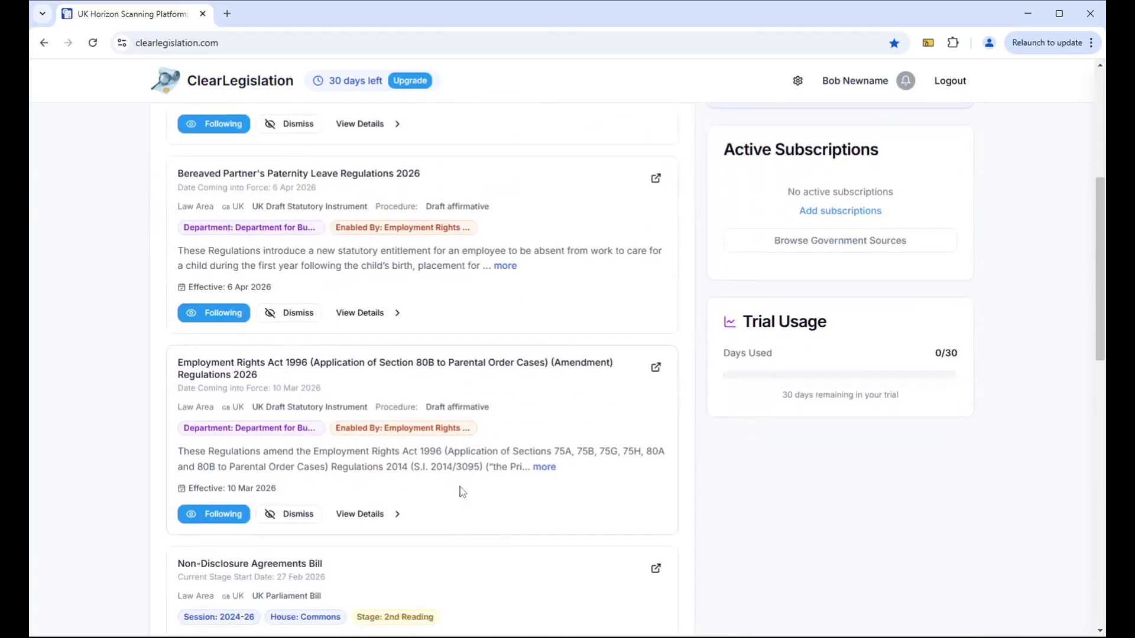
scroll(357, 419, "up", 2)
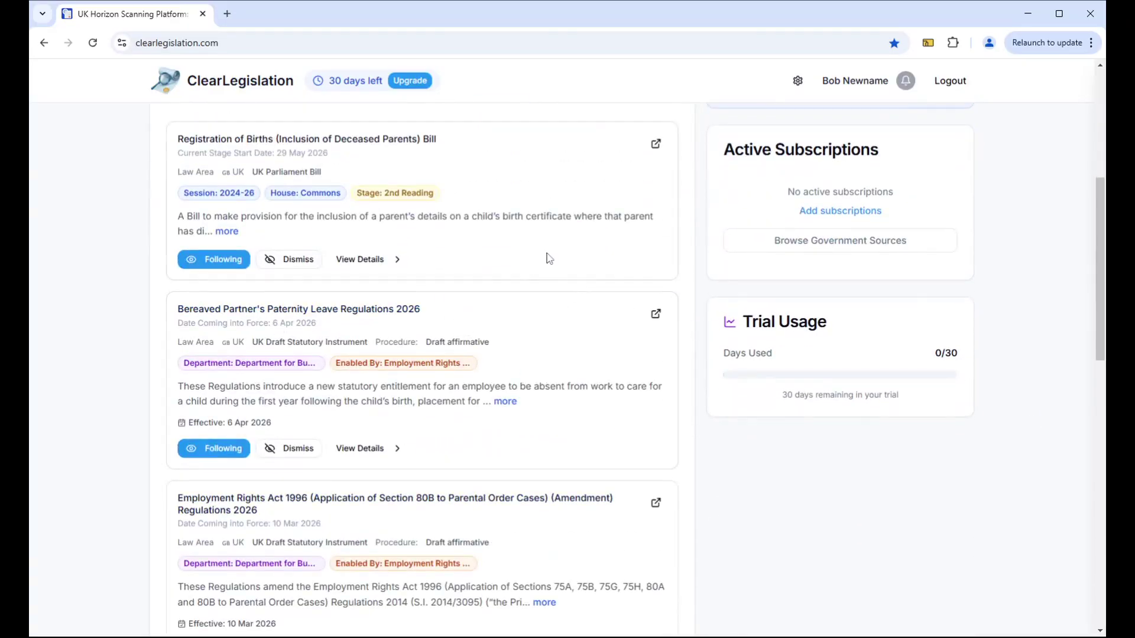
Open the details of the Bereaved Partner's Paternity Leave Regulations 2026 and review the key information and parliamentary timeline
left_click(340, 306)
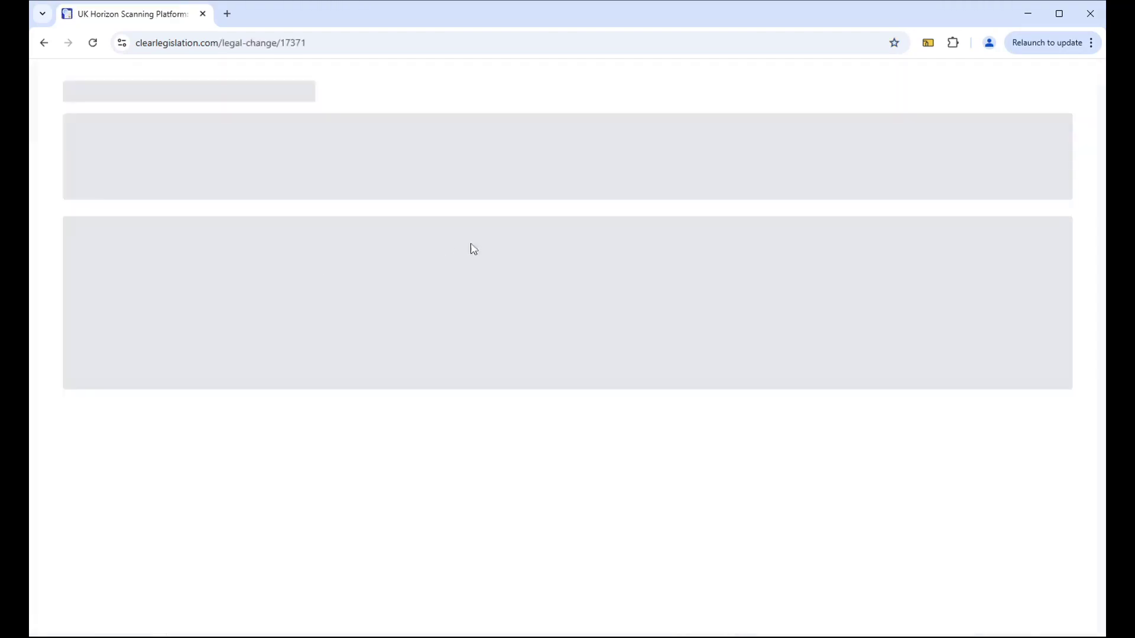
scroll(248, 268, "down", 5)
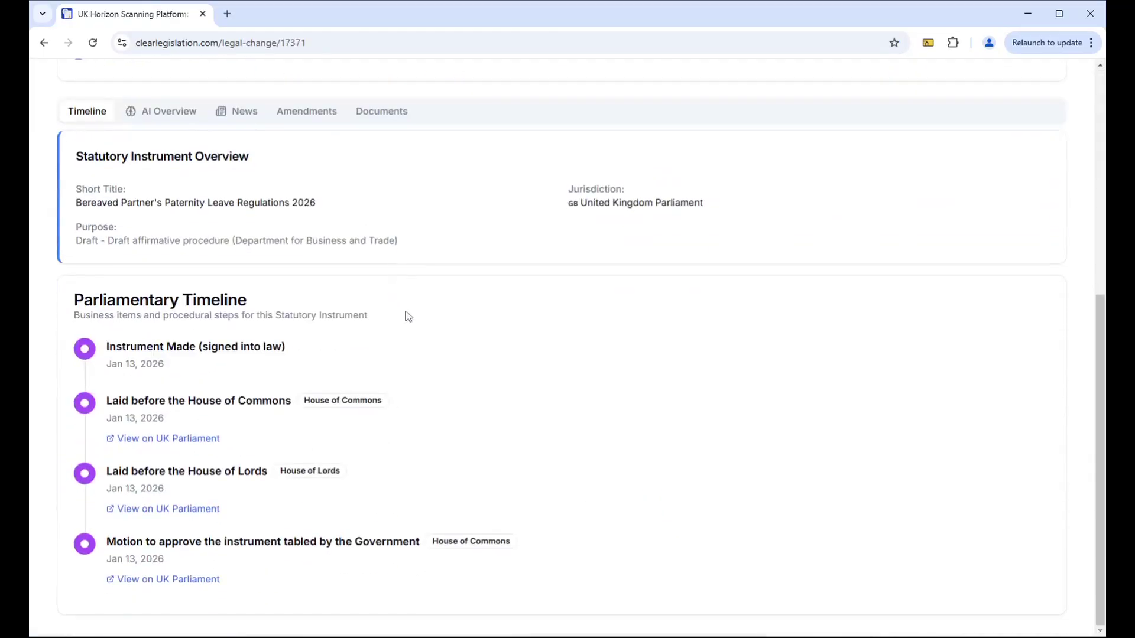
scroll(400, 311, "up", 6)
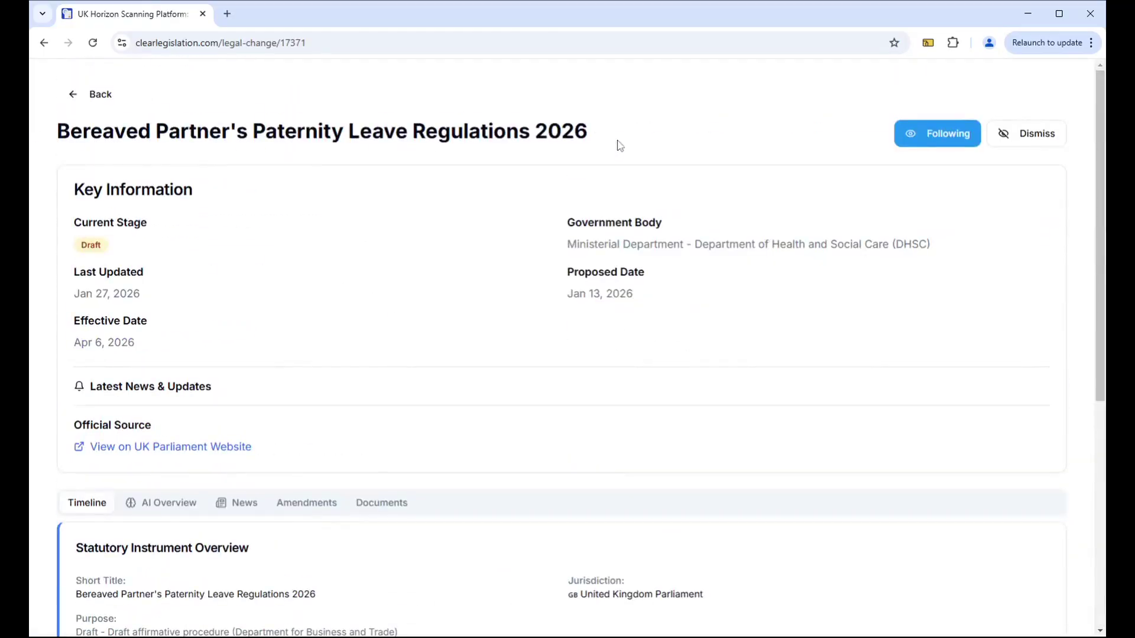
scroll(614, 189, "down", 7)
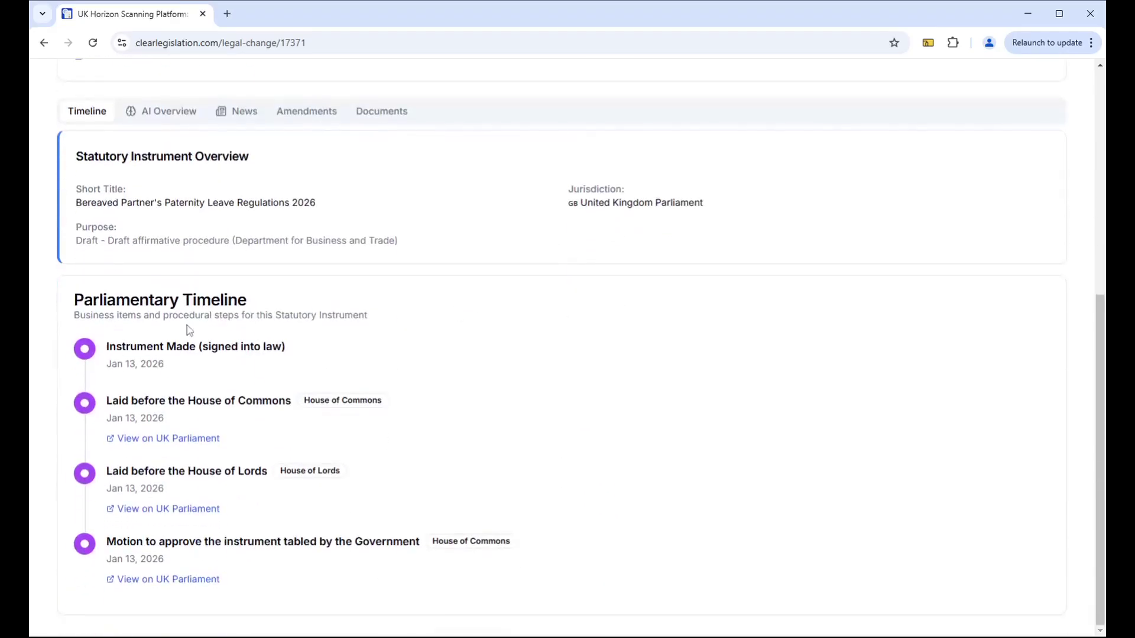
Review the recent news coverage, bill amendments and related documents for the Bereaved Partner's Paternity Leave Regulations 2026
scroll(296, 407, "up", 5)
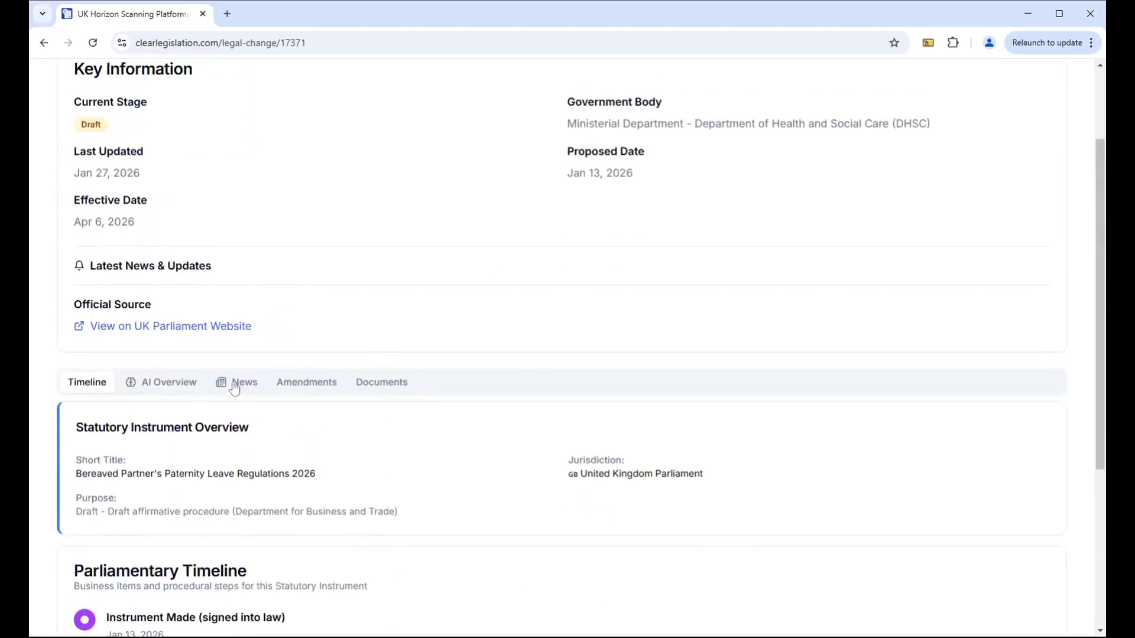
left_click(234, 383)
scroll(535, 357, "down", 5)
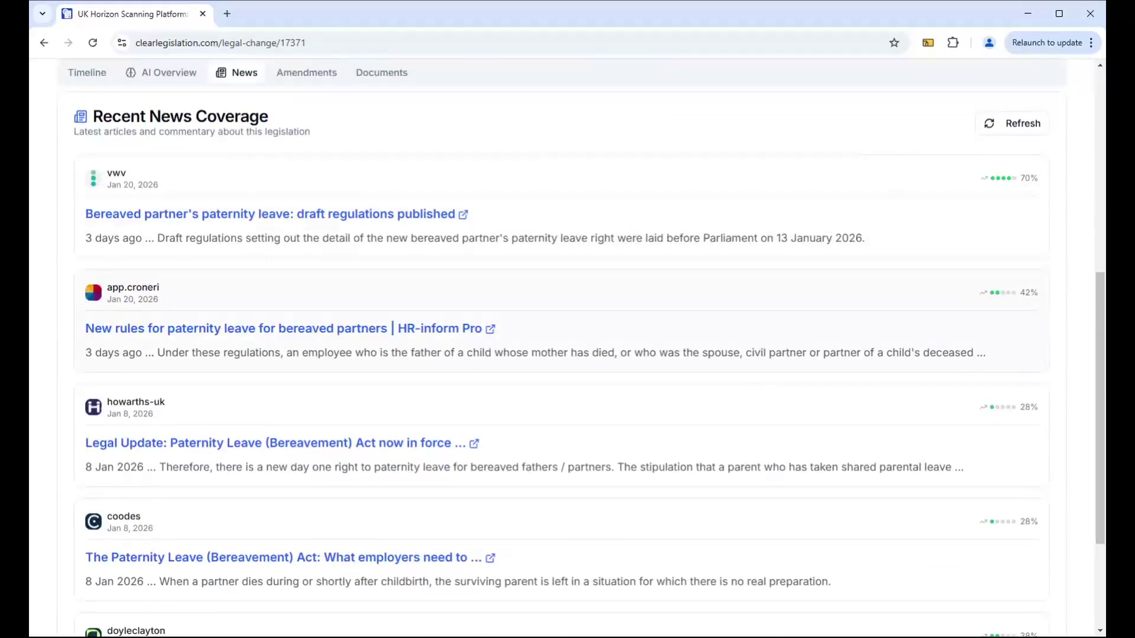
scroll(567, 349, "up", 3)
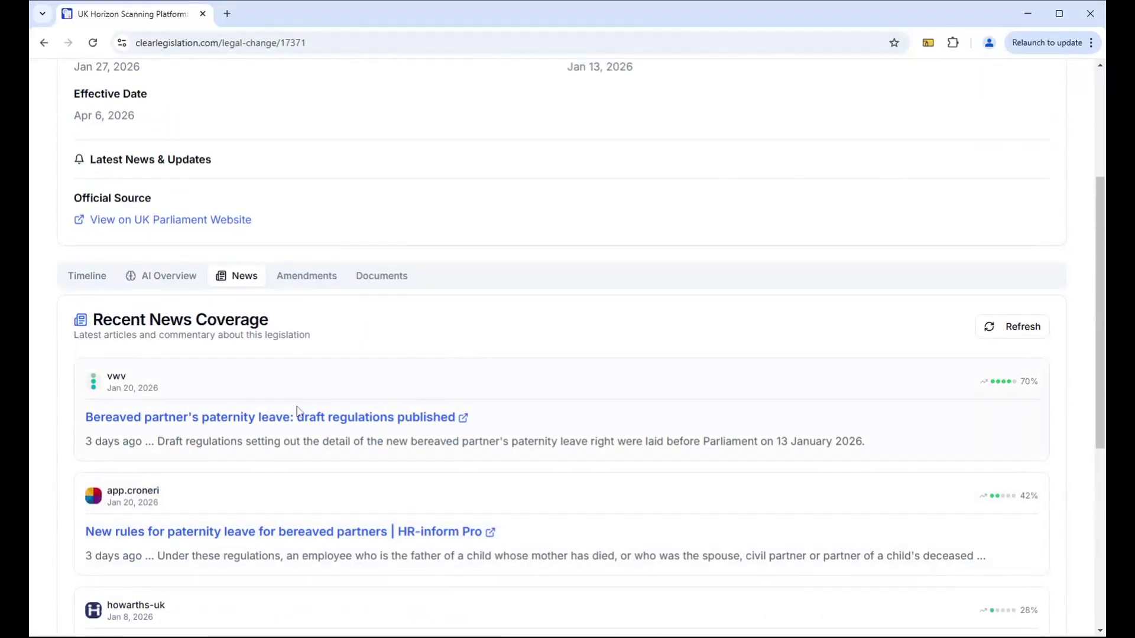
left_click(312, 281)
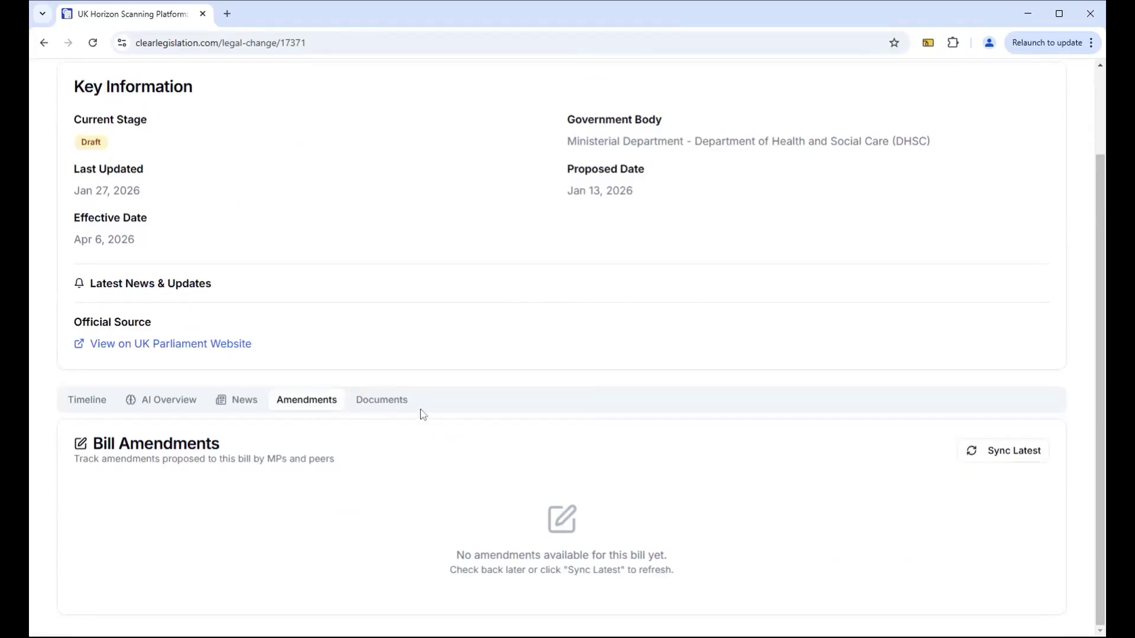
left_click(385, 400)
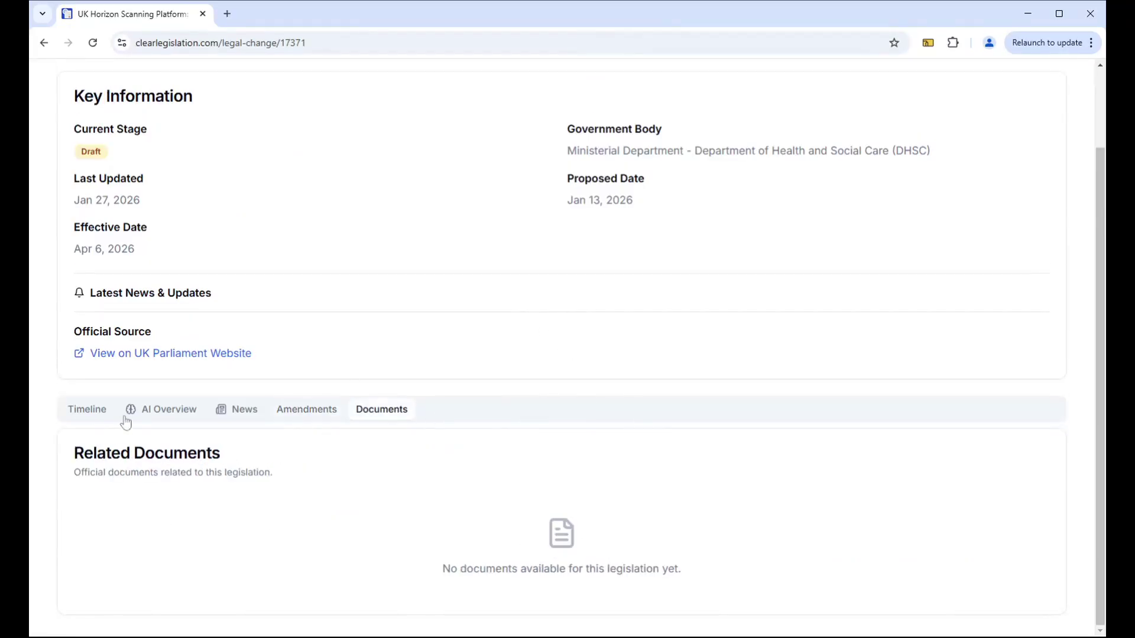
Recheck the timeline of the paternity leave regulations and return to the dashboard
left_click(82, 411)
scroll(353, 357, "down", 5)
scroll(740, 300, "up", 7)
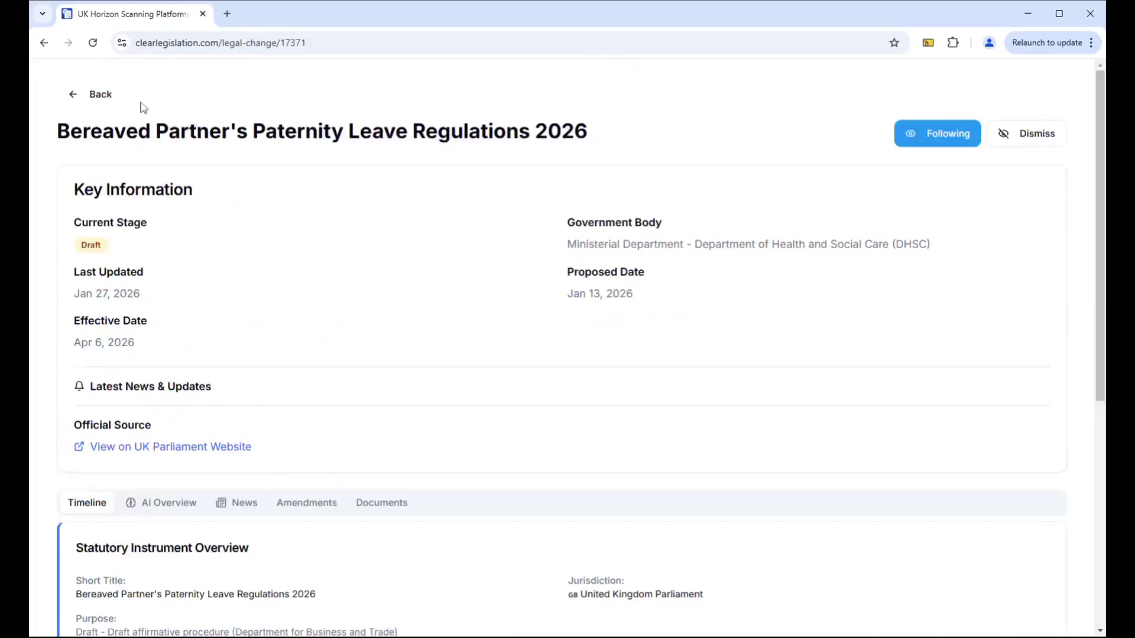
key("alt+Left")
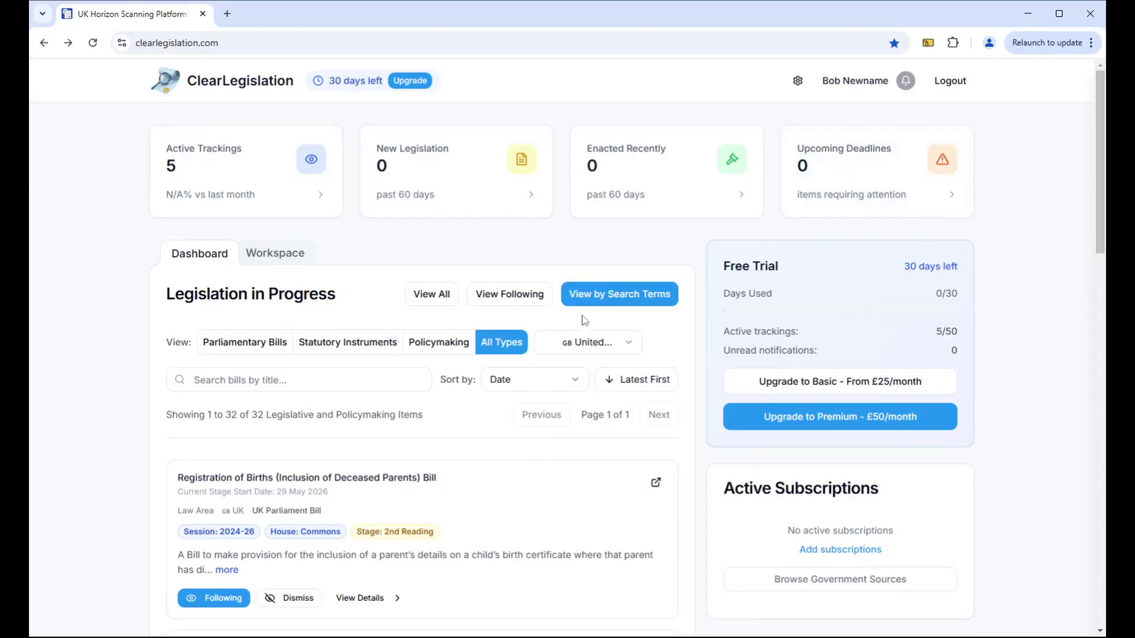
scroll(489, 504, "down", 1)
scroll(1033, 362, "down", 3)
scroll(451, 451, "up", 5)
scroll(1025, 331, "down", 5)
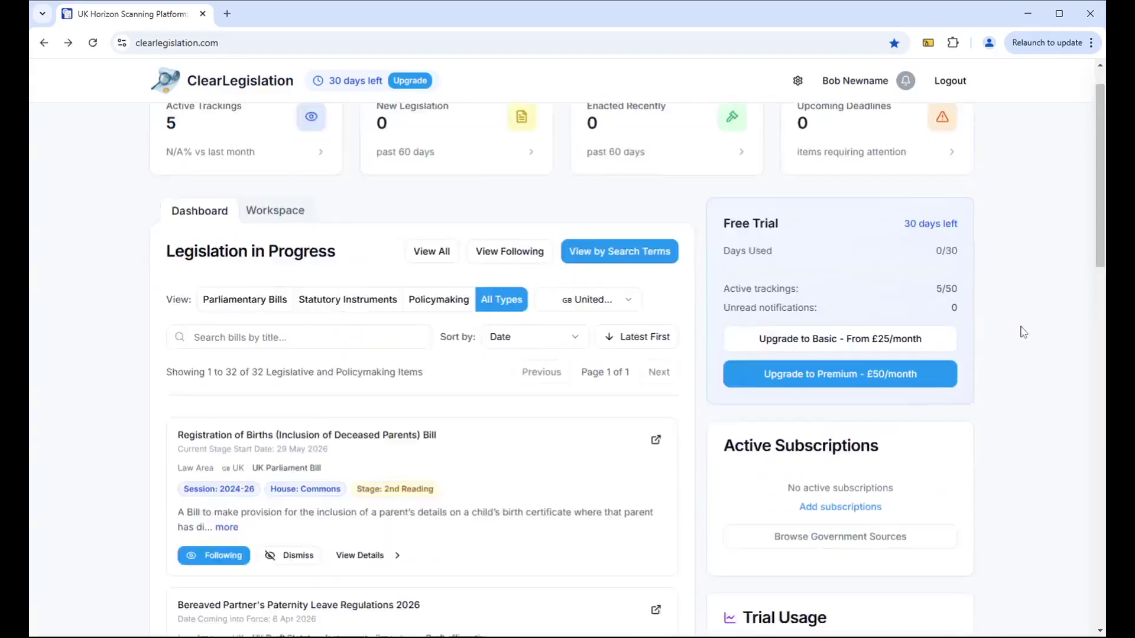
scroll(1028, 354, "up", 5)
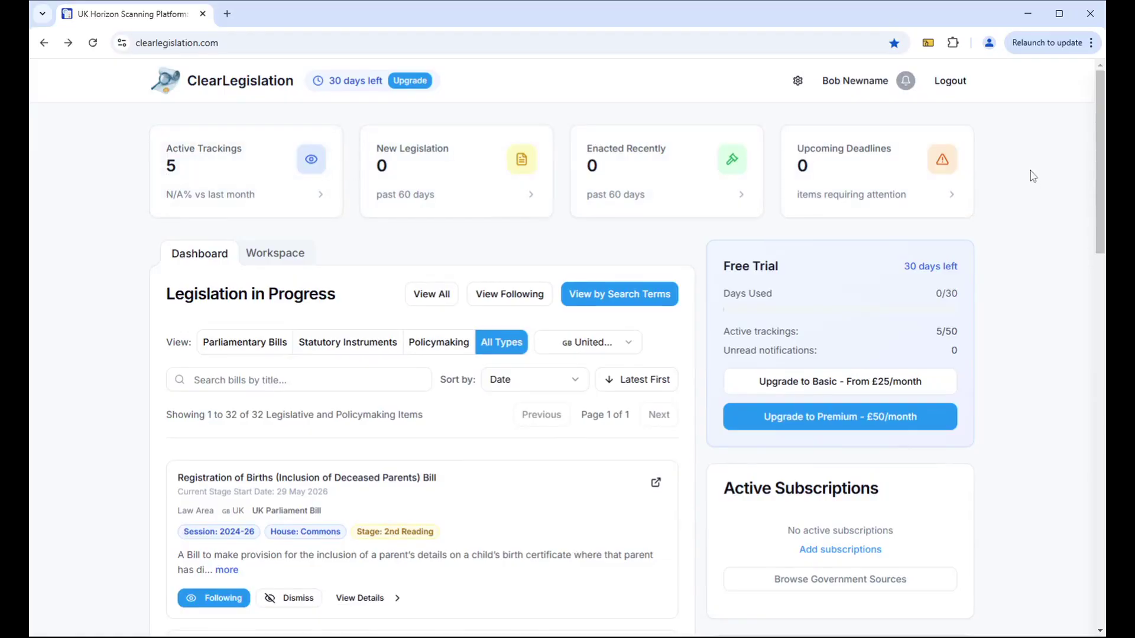
mouse_move(1100, 118)
left_mouse_down()
mouse_move(1100, 327)
mouse_move(1100, 118)
left_mouse_up()
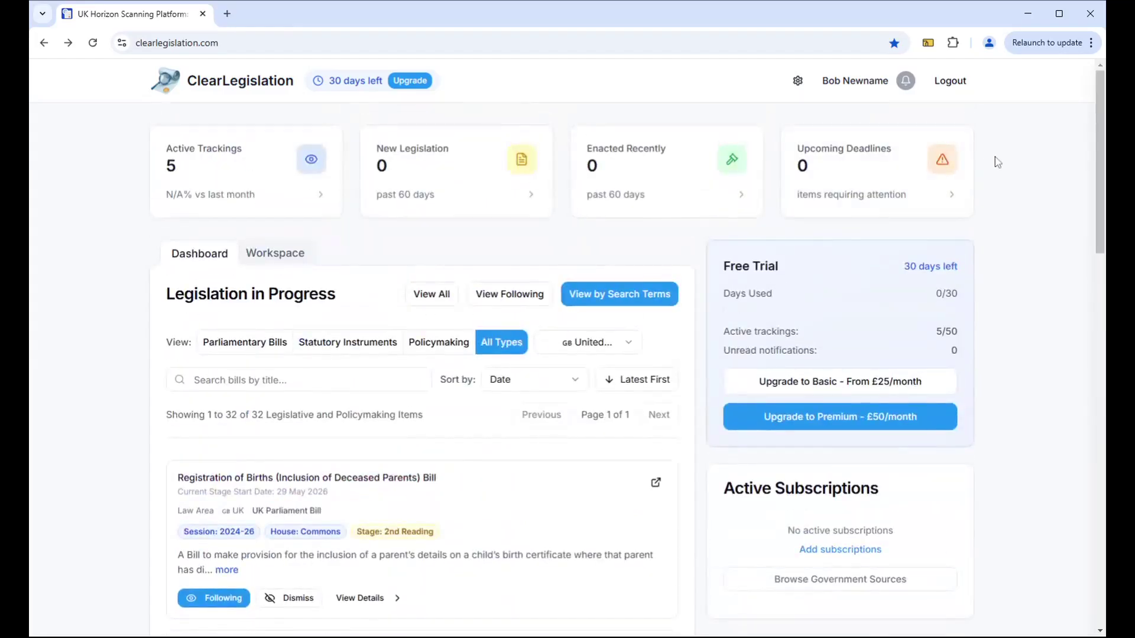